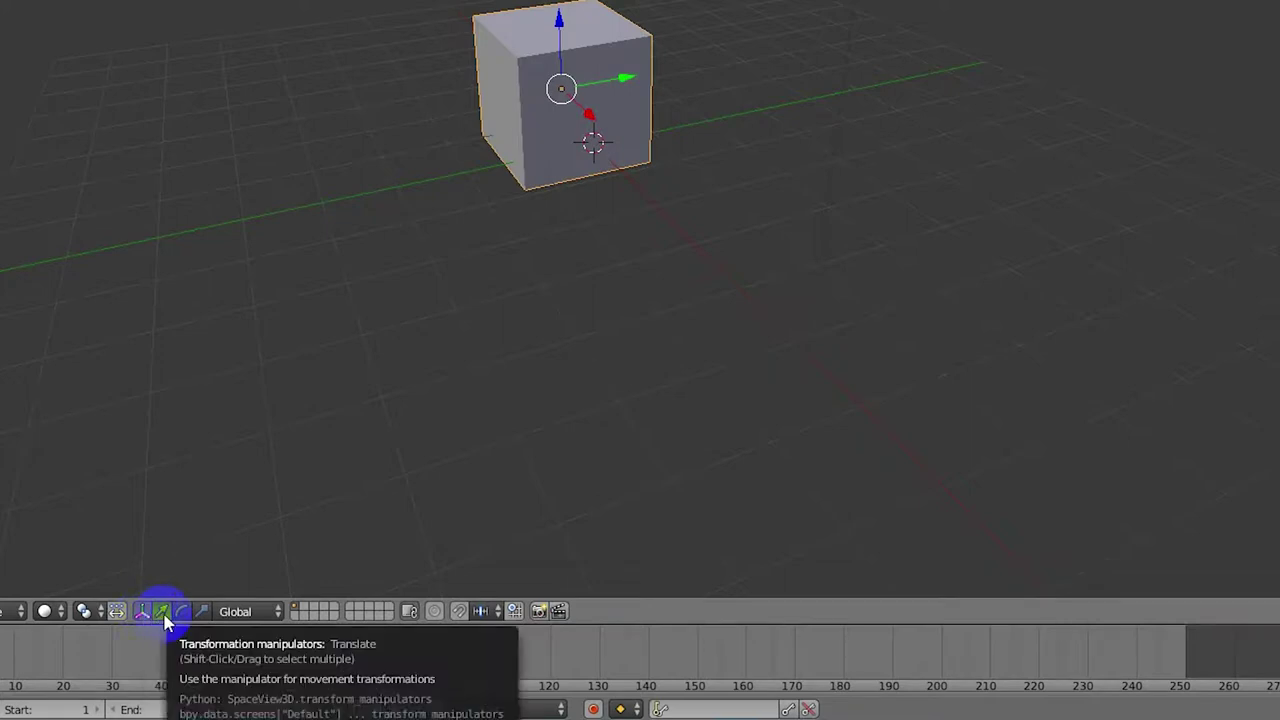
- Display the rotate and scale manipulators on the cube in turn, and toggle the view projection between perspective and orthographic
click(181, 614)
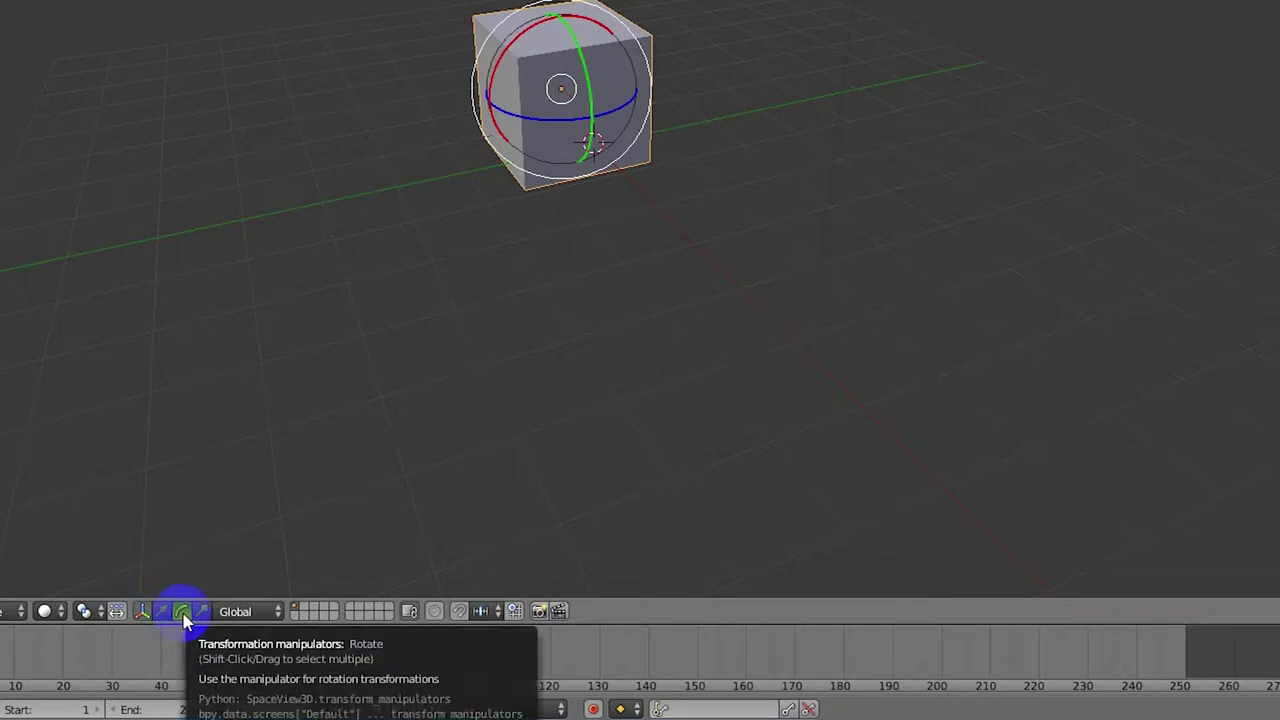
click(206, 614)
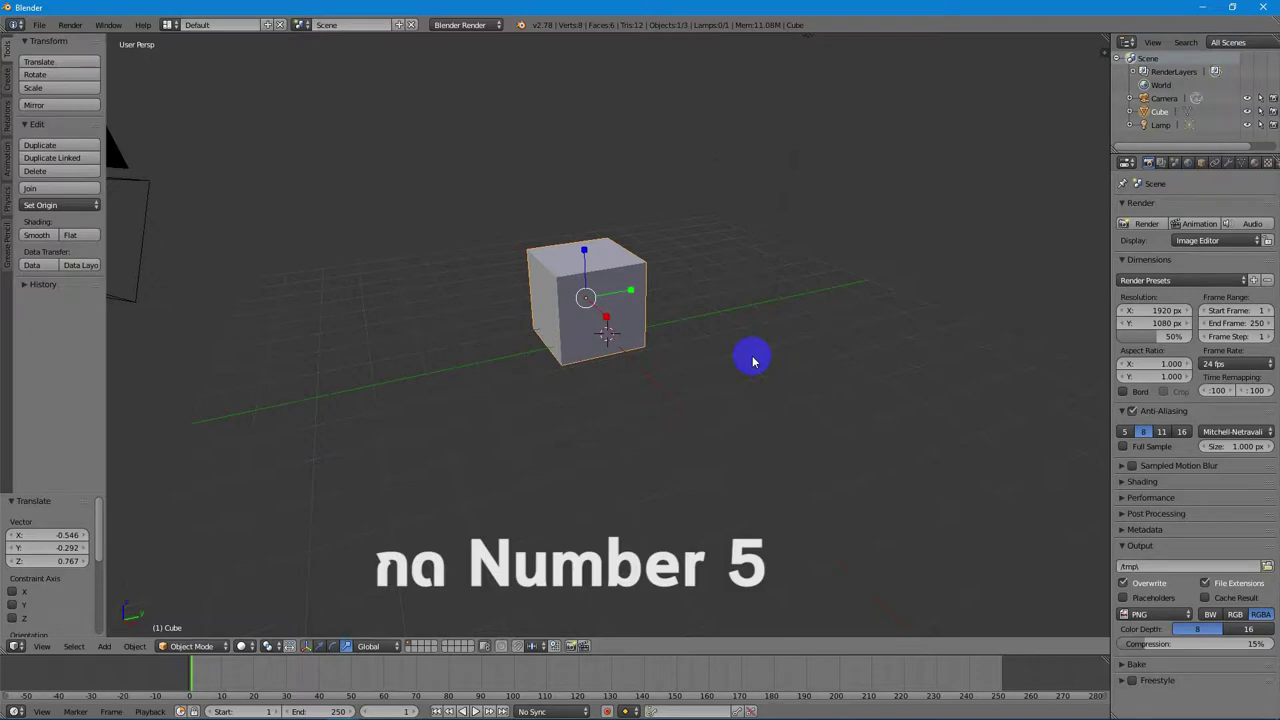
key(KP_5)
key(KP_5)
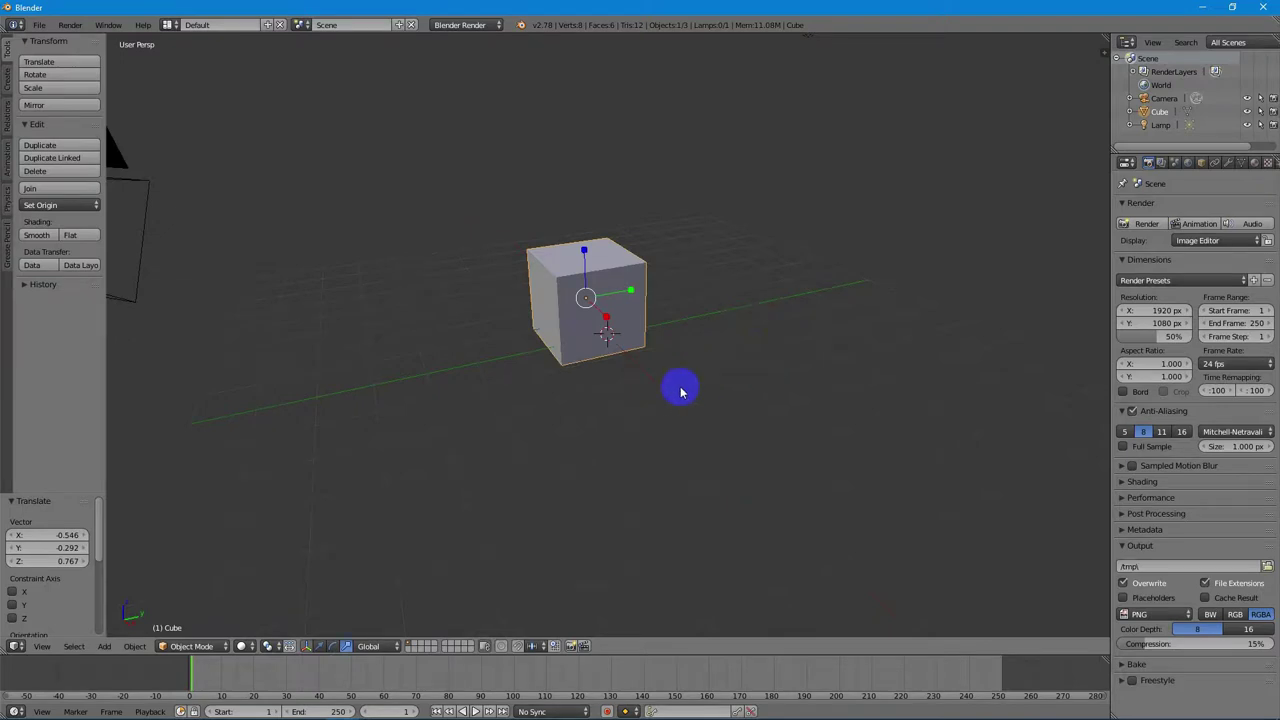
mouse_move(660, 397)
middle_down()
mouse_move(677, 394)
mouse_move(667, 402)
middle_up()
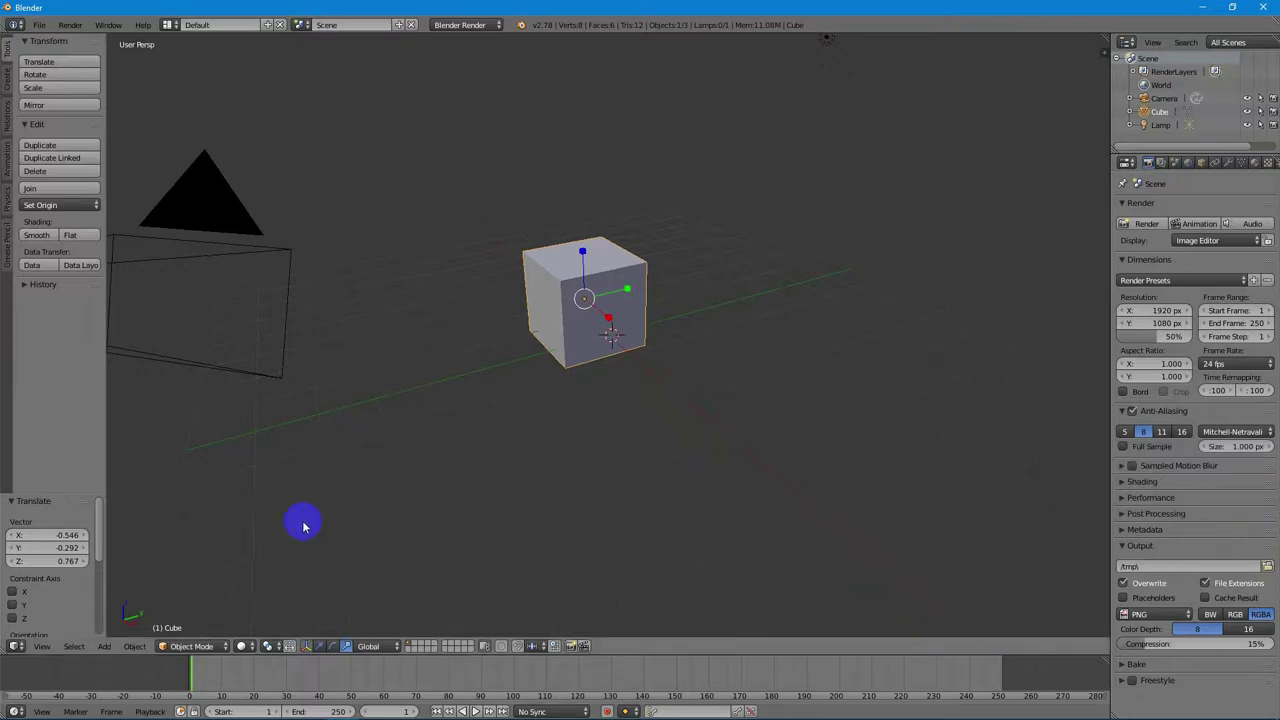
- Move the cube with the translate manipulator: upward along Z, about 0.016 along Y and about 1.73 along X
click(320, 647)
click(320, 647)
click(321, 648)
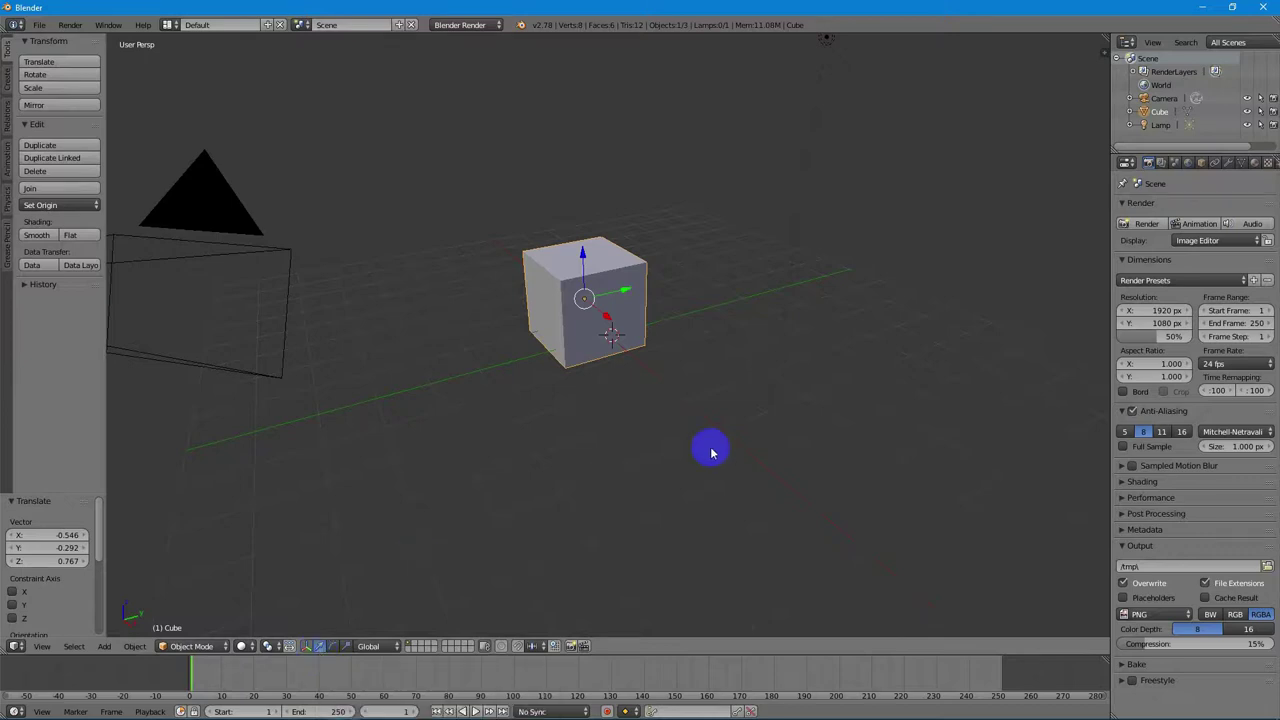
click(608, 322)
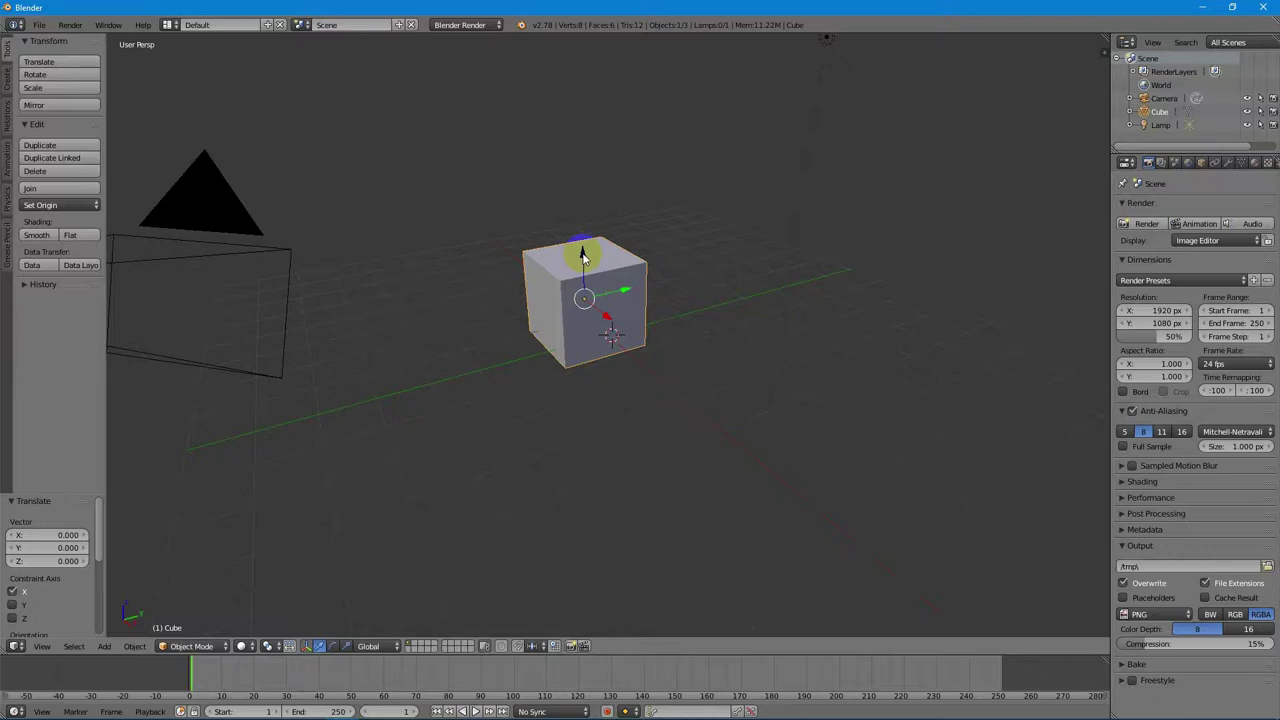
drag(583, 255, 580, 226)
mouse_move(628, 271)
mouse_down()
mouse_move(820, 243)
mouse_move(308, 338)
mouse_move(646, 291)
mouse_move(628, 296)
mouse_up()
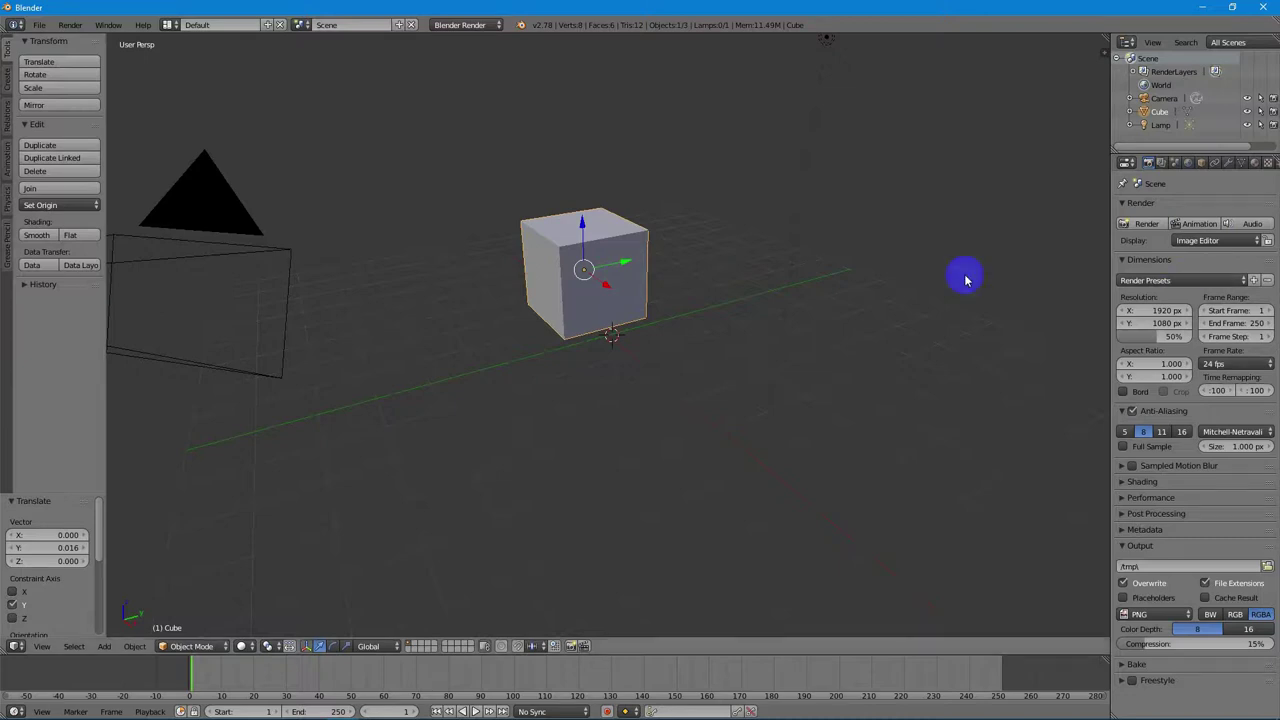
drag(607, 290, 598, 390)
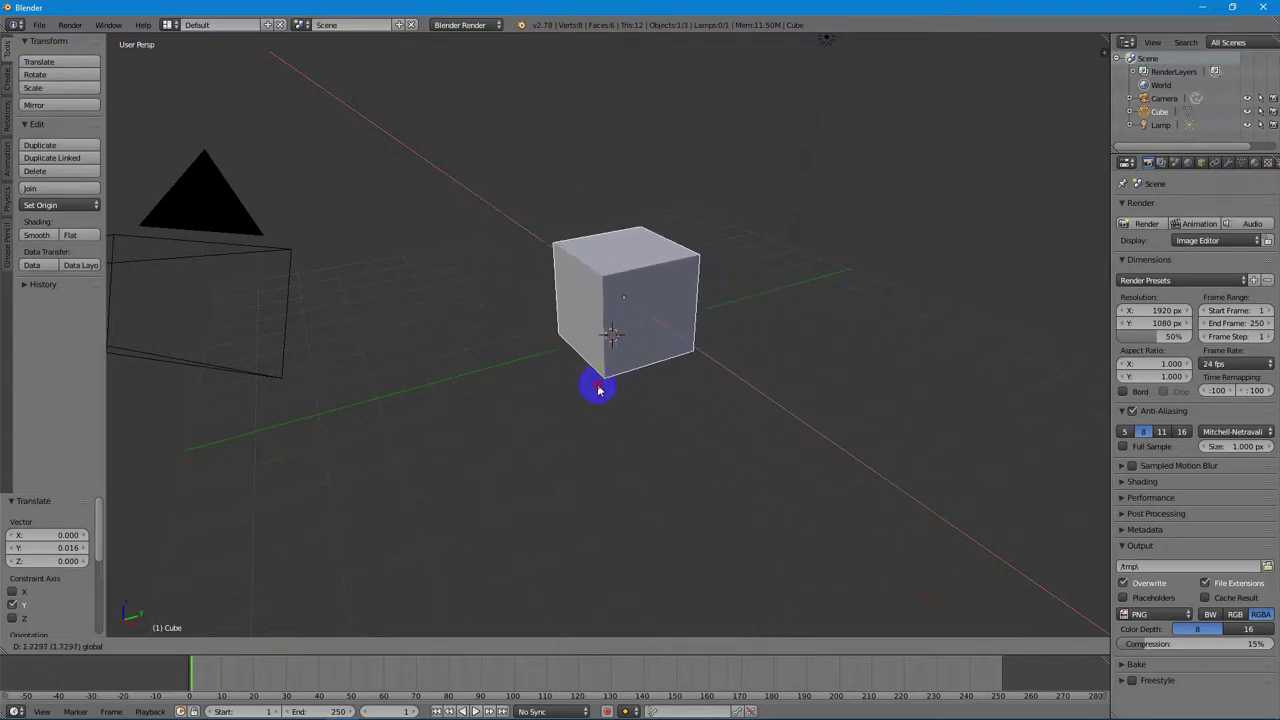
drag(598, 390, 598, 390)
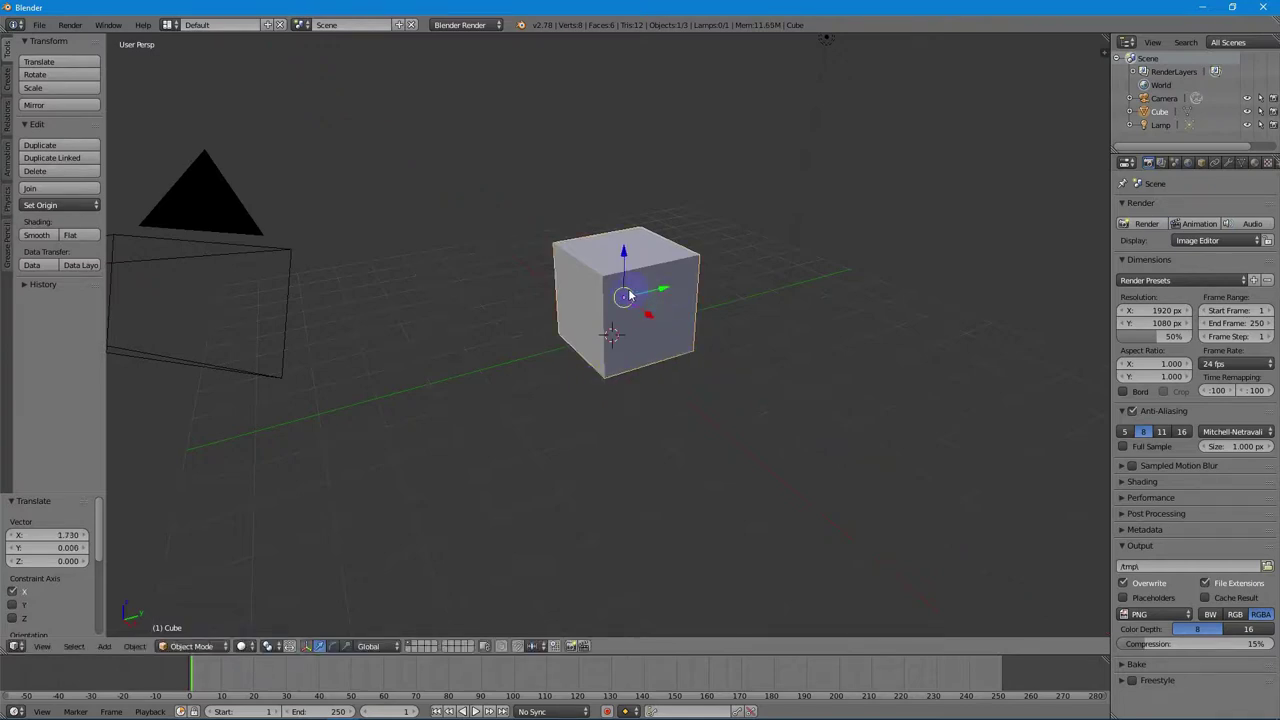
- Move the cube freely without an axis constraint twice, by about (-0.140, -0.251, 0.004) and (-0.389, -0.029, 0.614)
mouse_move(628, 294)
mouse_down()
mouse_move(631, 258)
mouse_move(577, 297)
mouse_move(671, 277)
mouse_move(457, 269)
mouse_move(733, 379)
mouse_move(486, 271)
mouse_move(729, 306)
mouse_move(589, 257)
mouse_move(623, 343)
mouse_move(615, 295)
mouse_up()
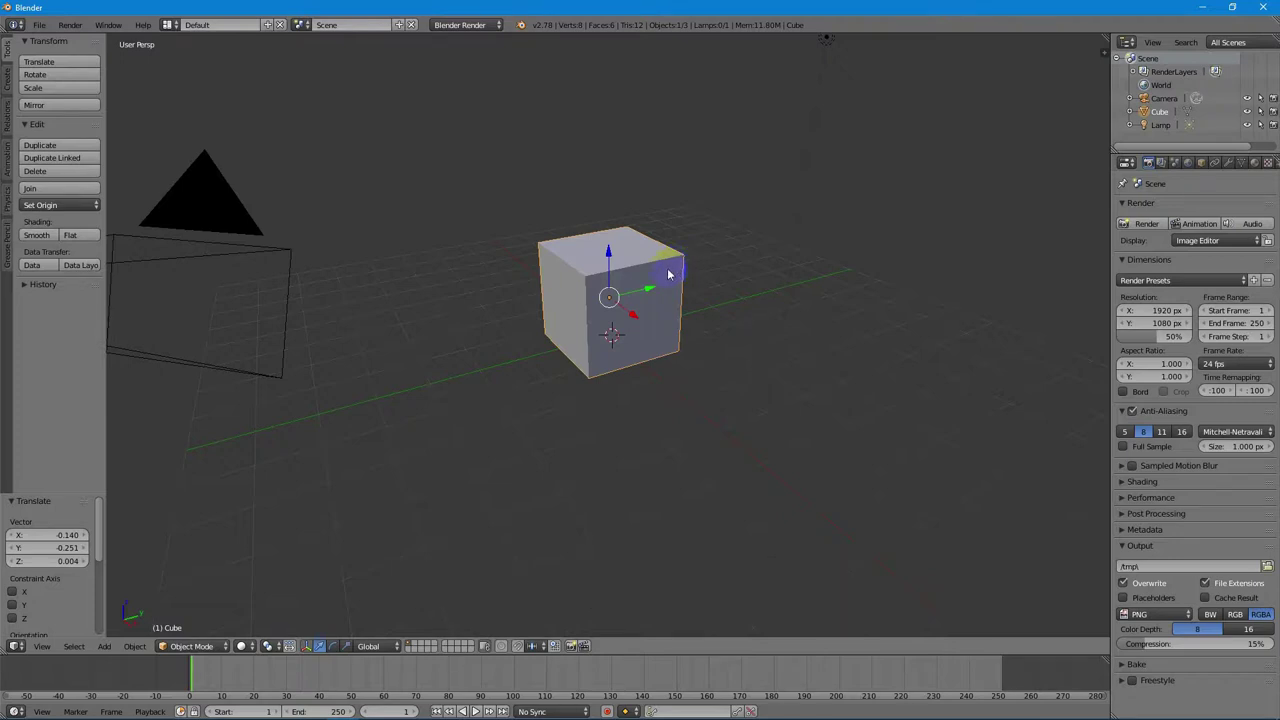
key(g)
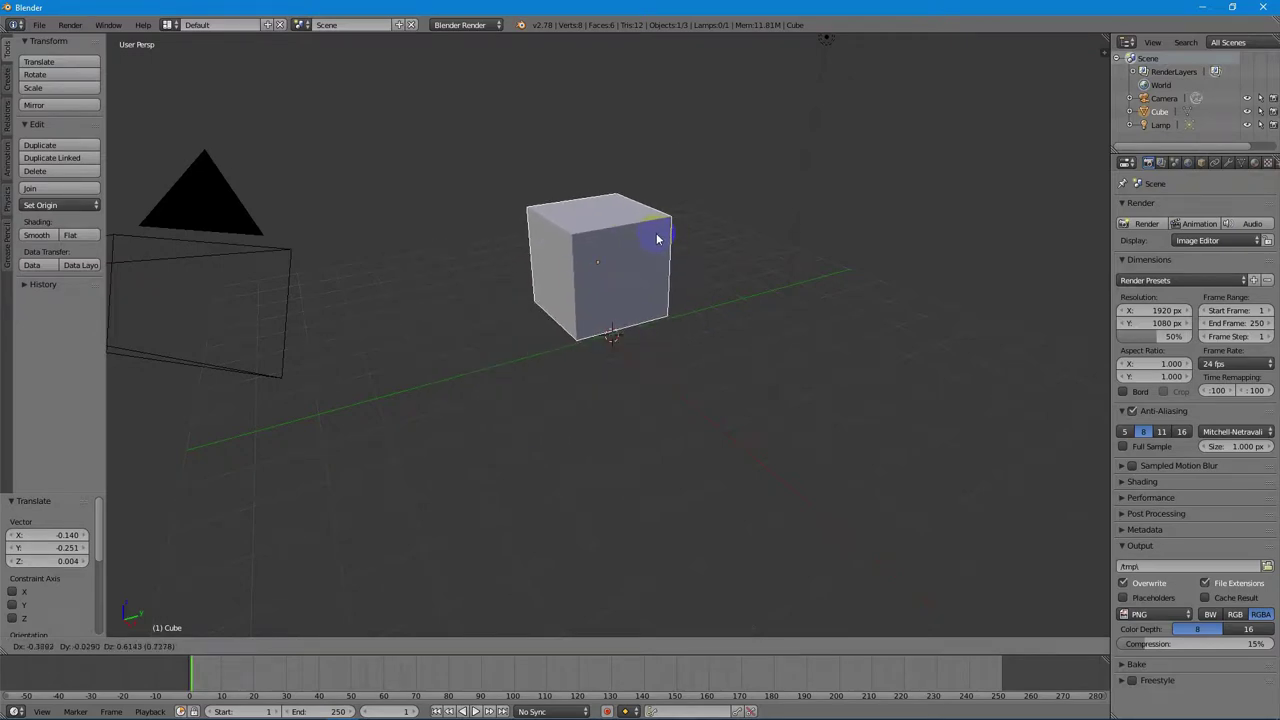
click(657, 238)
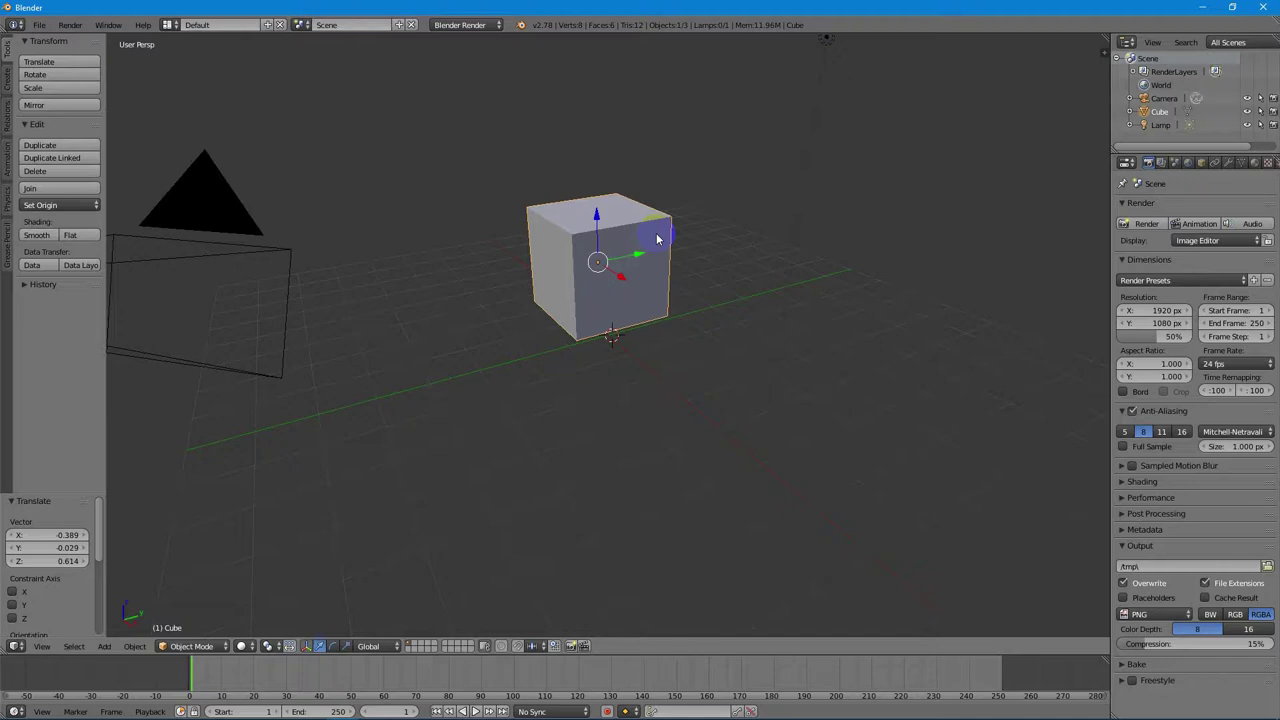
- Grab the cube, cycle the axis constraint through X and Y to Z, and move it about 0.114 along global Z
key(g)
key(x)
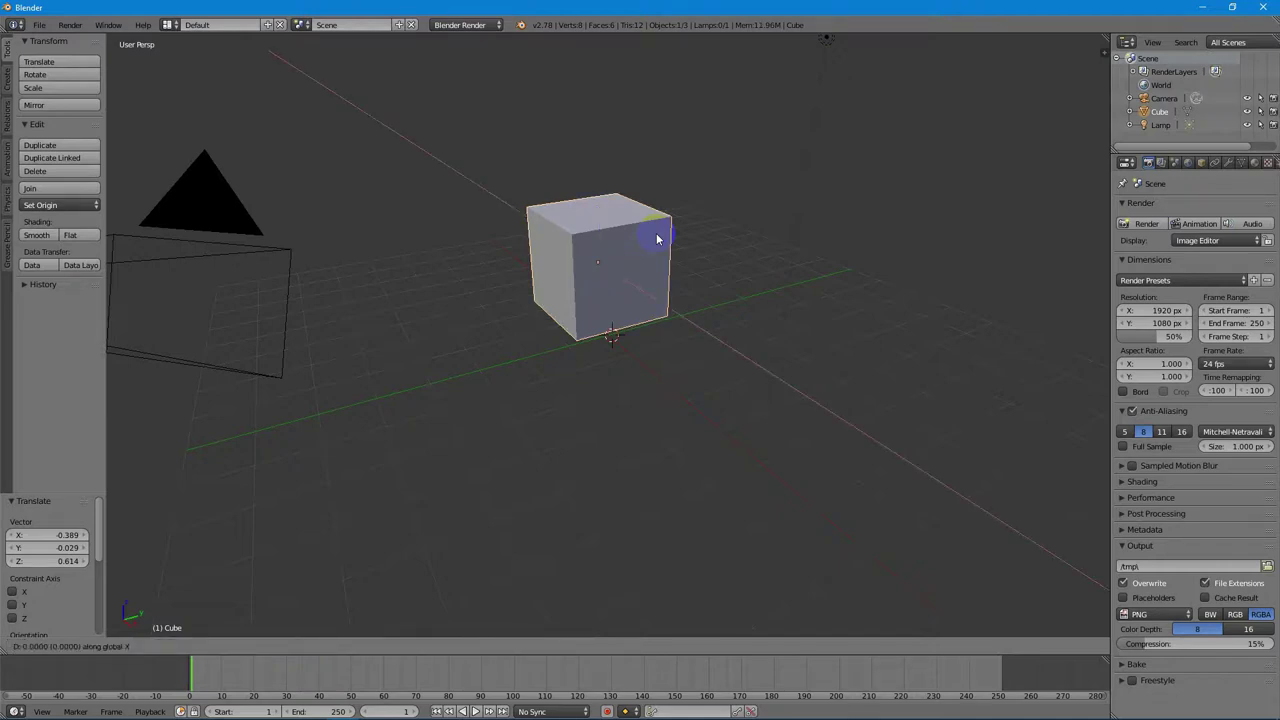
key(y)
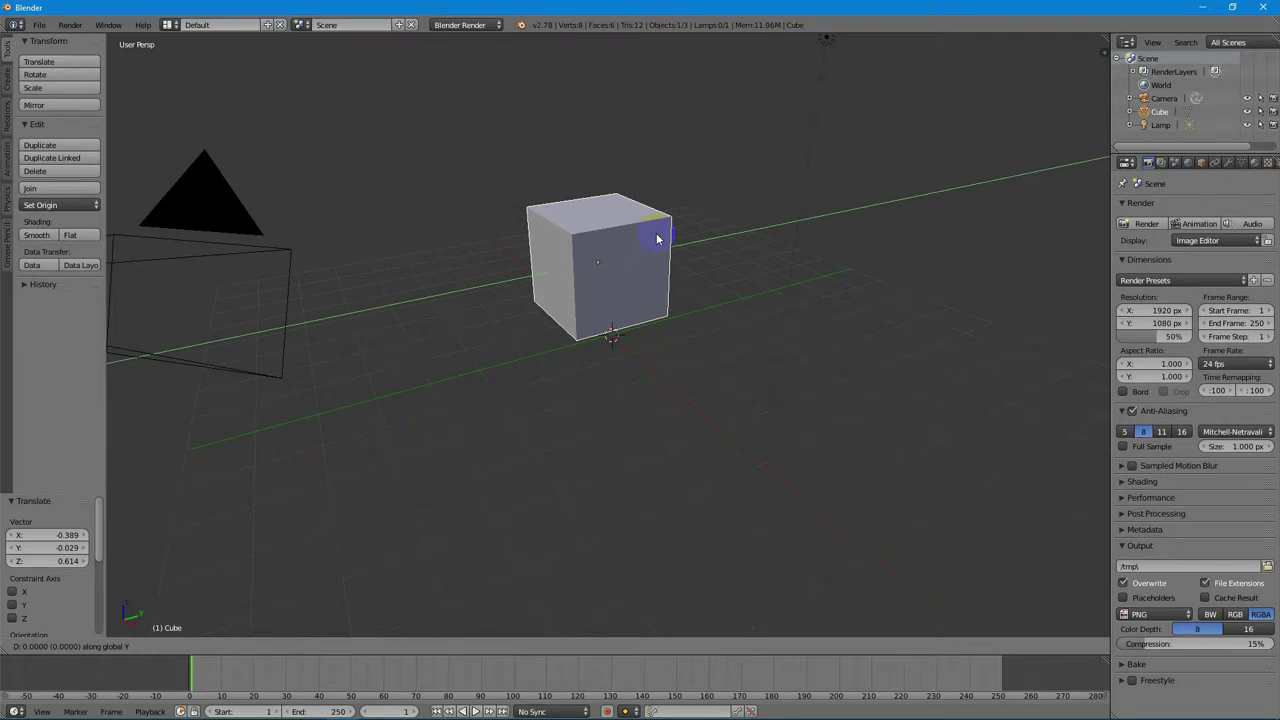
key(z)
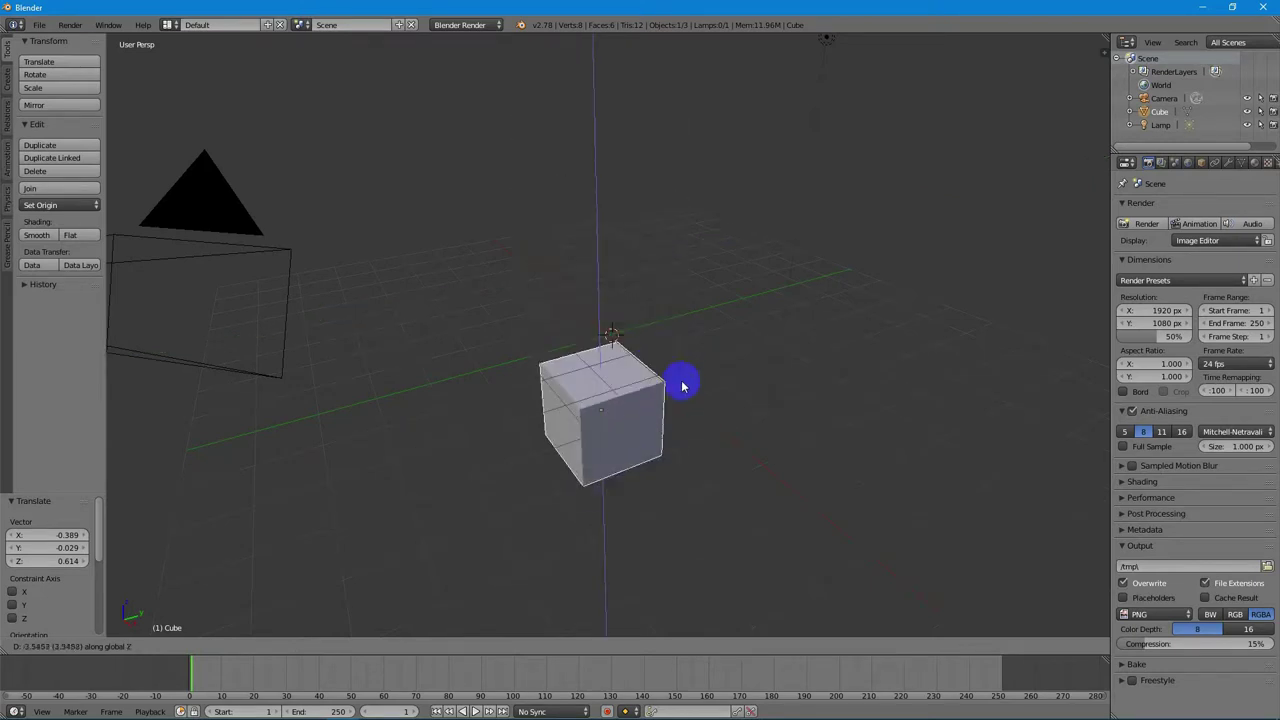
click(681, 233)
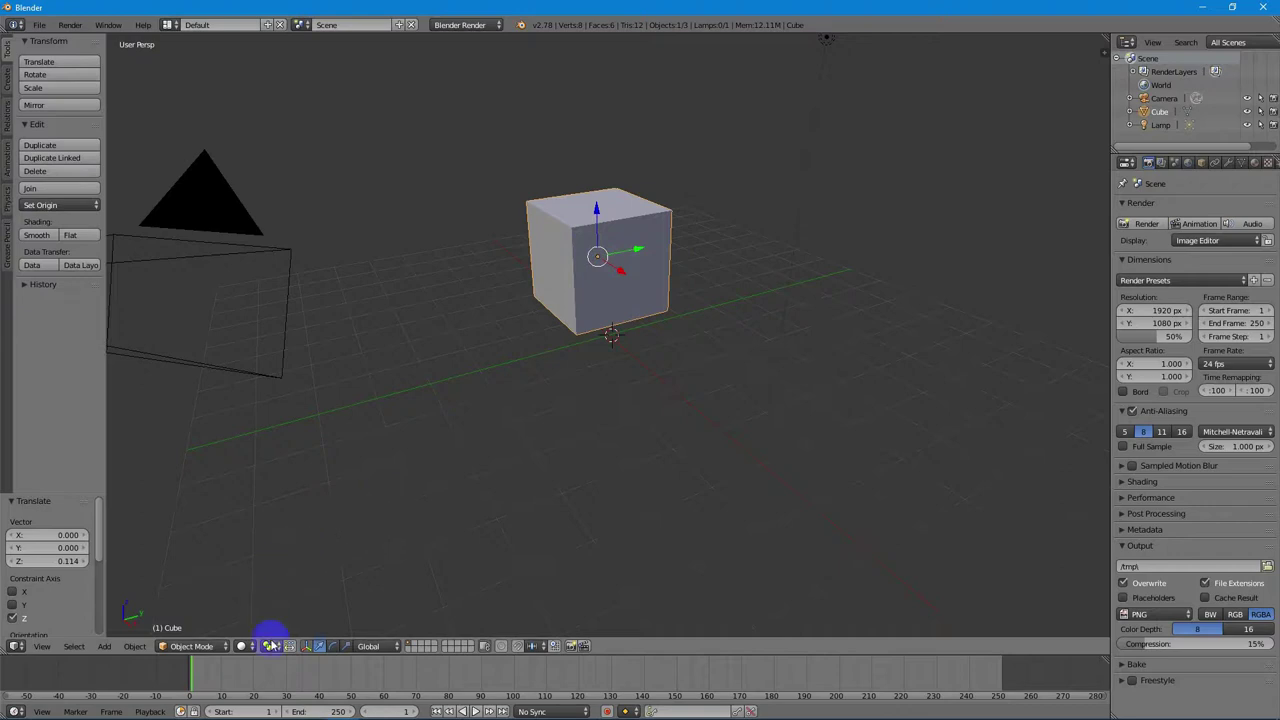
- With the rotate manipulator, try a rotation about Y and undo it, and rotate the cube about Z by roughly 15.02° and -13.93°
click(334, 647)
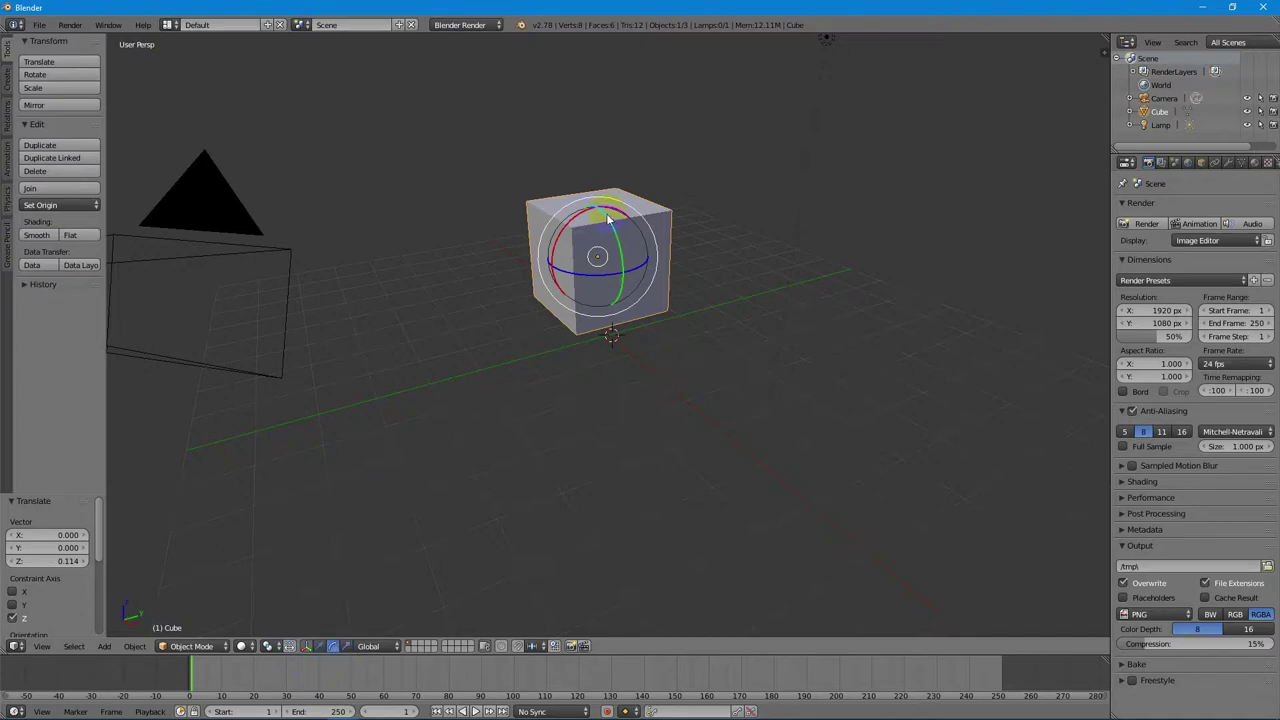
mouse_move(604, 217)
mouse_down()
mouse_move(600, 206)
mouse_move(623, 245)
mouse_move(611, 210)
mouse_up()
drag(595, 200, 586, 194)
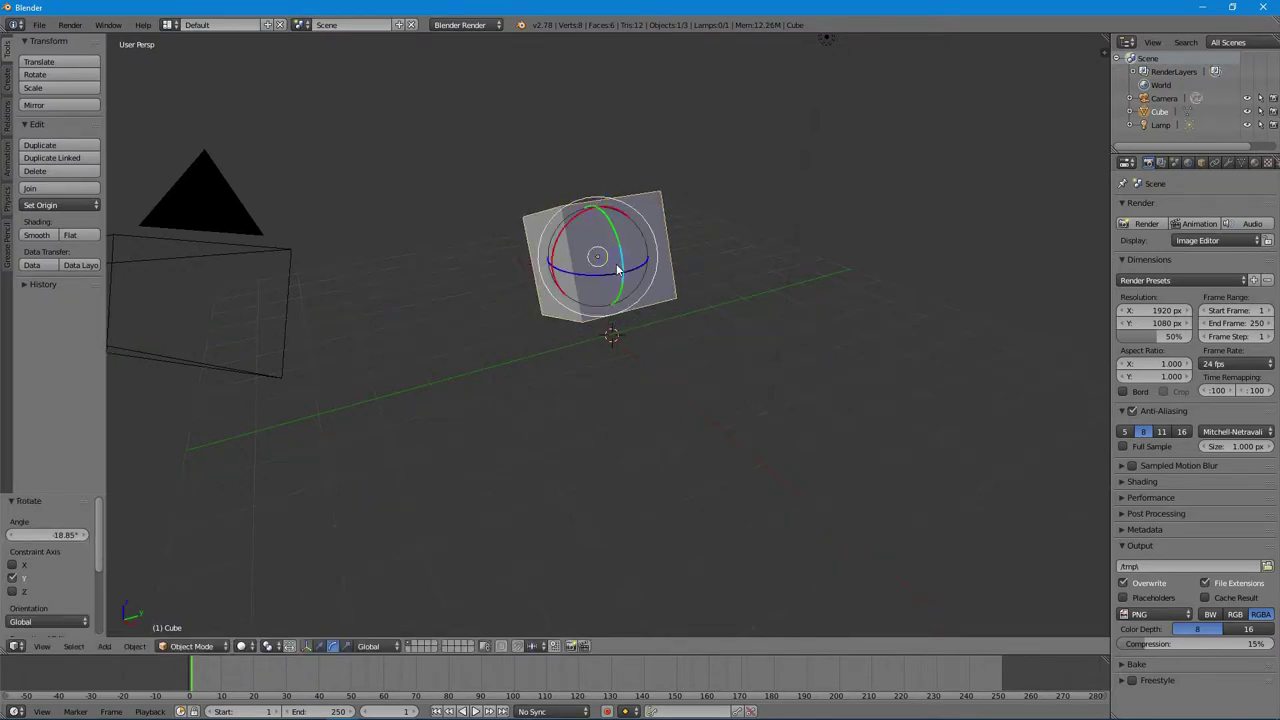
key(ctrl+z)
mouse_move(594, 278)
mouse_down()
mouse_move(608, 277)
mouse_move(571, 277)
mouse_move(598, 284)
mouse_up()
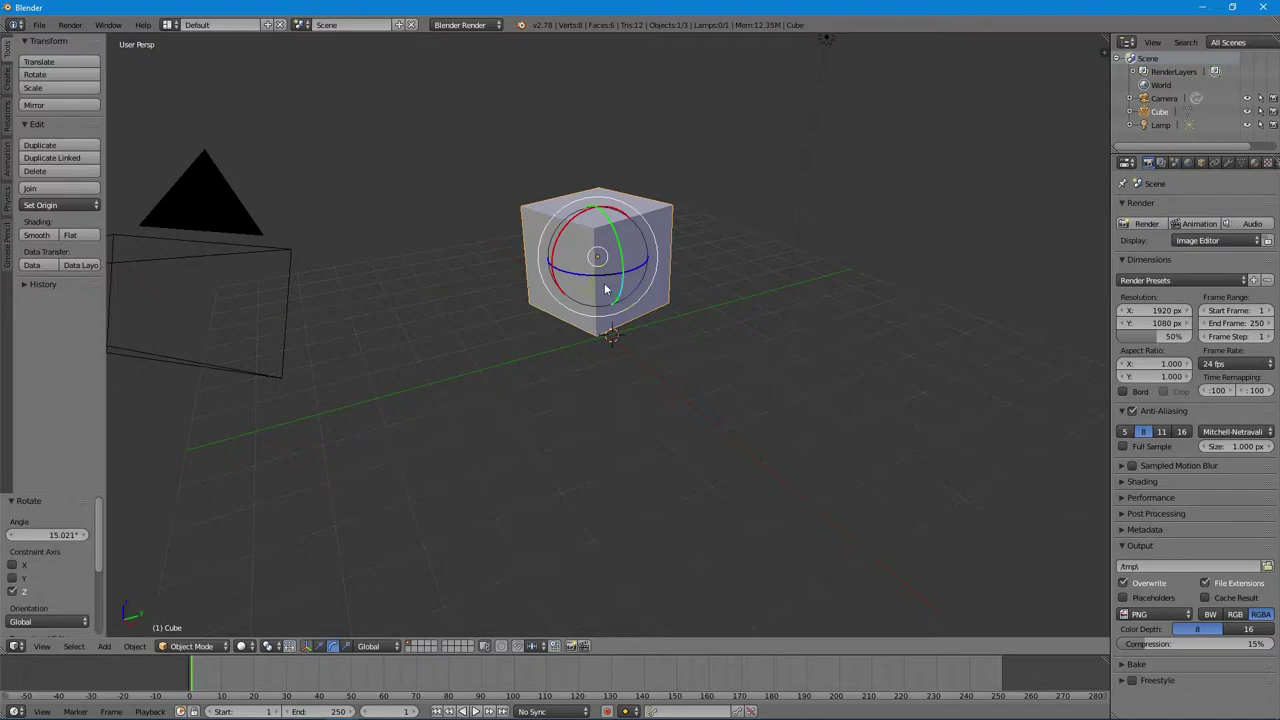
mouse_move(597, 280)
mouse_down()
mouse_move(580, 275)
mouse_move(597, 280)
mouse_up()
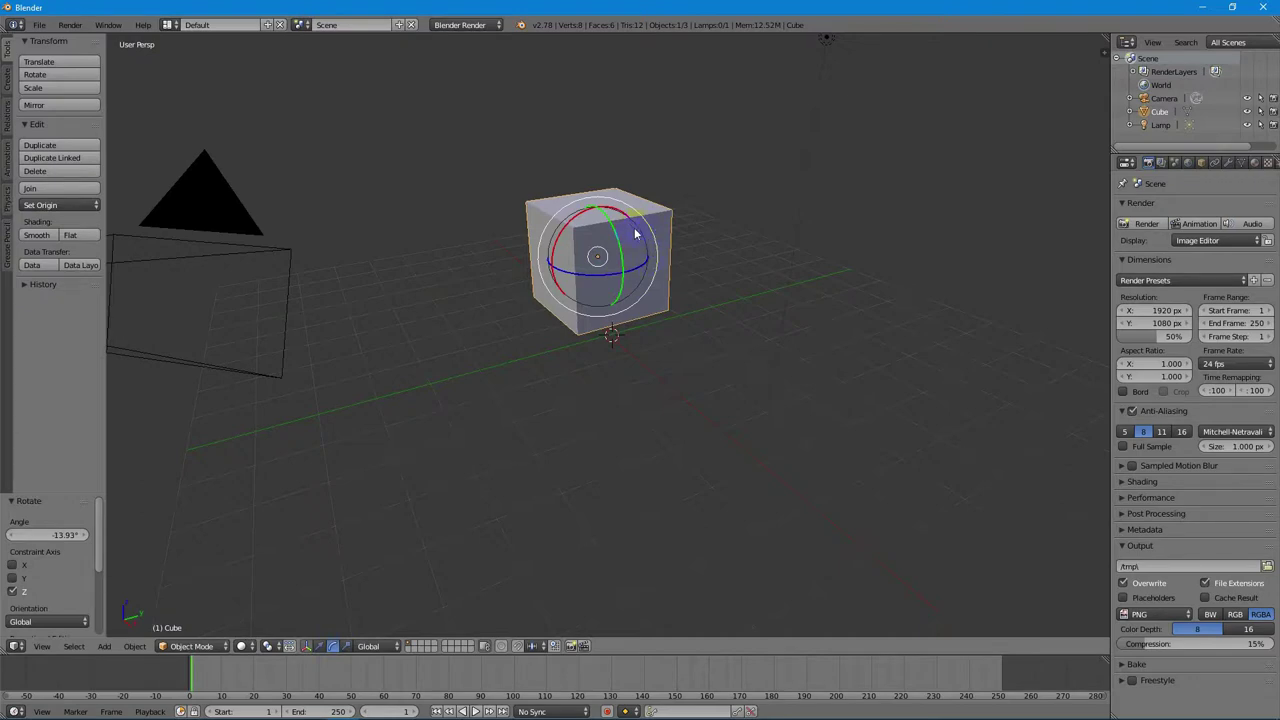
- Try rotating the cube with the manipulator and undo it, and cancel a free rotation
mouse_move(563, 233)
mouse_down()
mouse_move(557, 263)
mouse_move(571, 220)
mouse_move(594, 217)
mouse_move(566, 241)
mouse_move(572, 231)
mouse_up()
drag(652, 232, 670, 211)
key(ctrl+z)
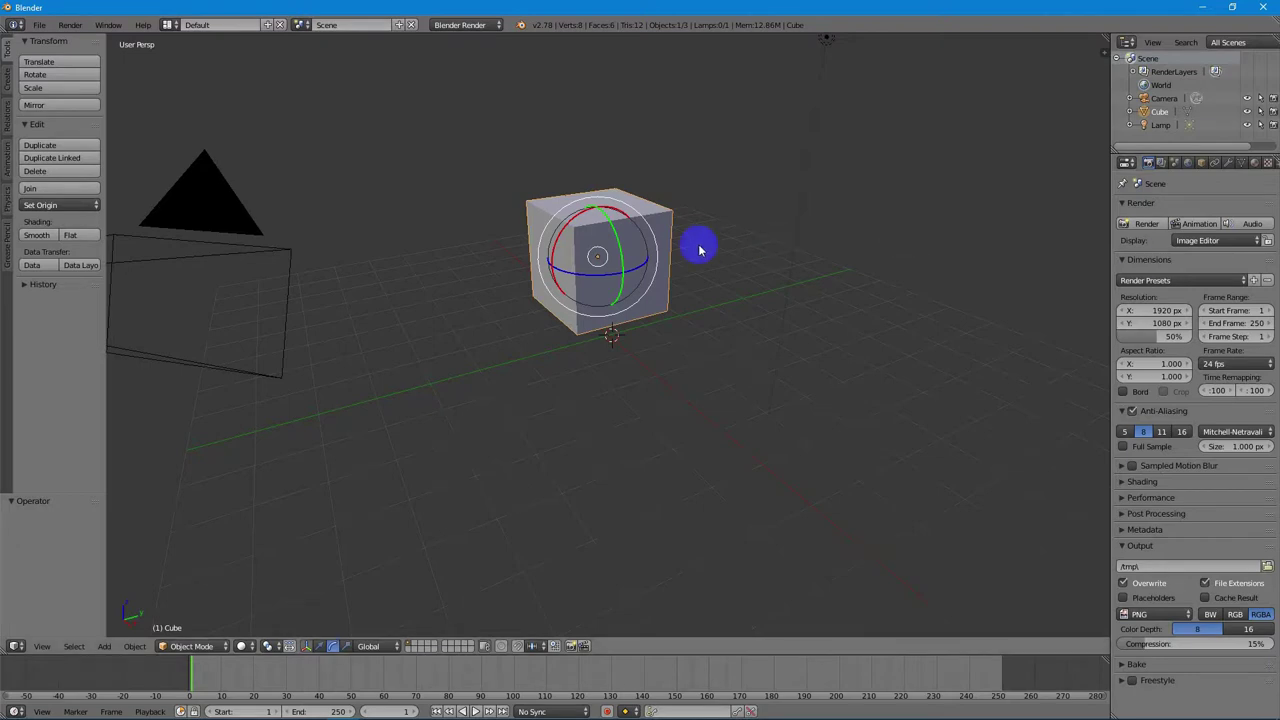
key(r)
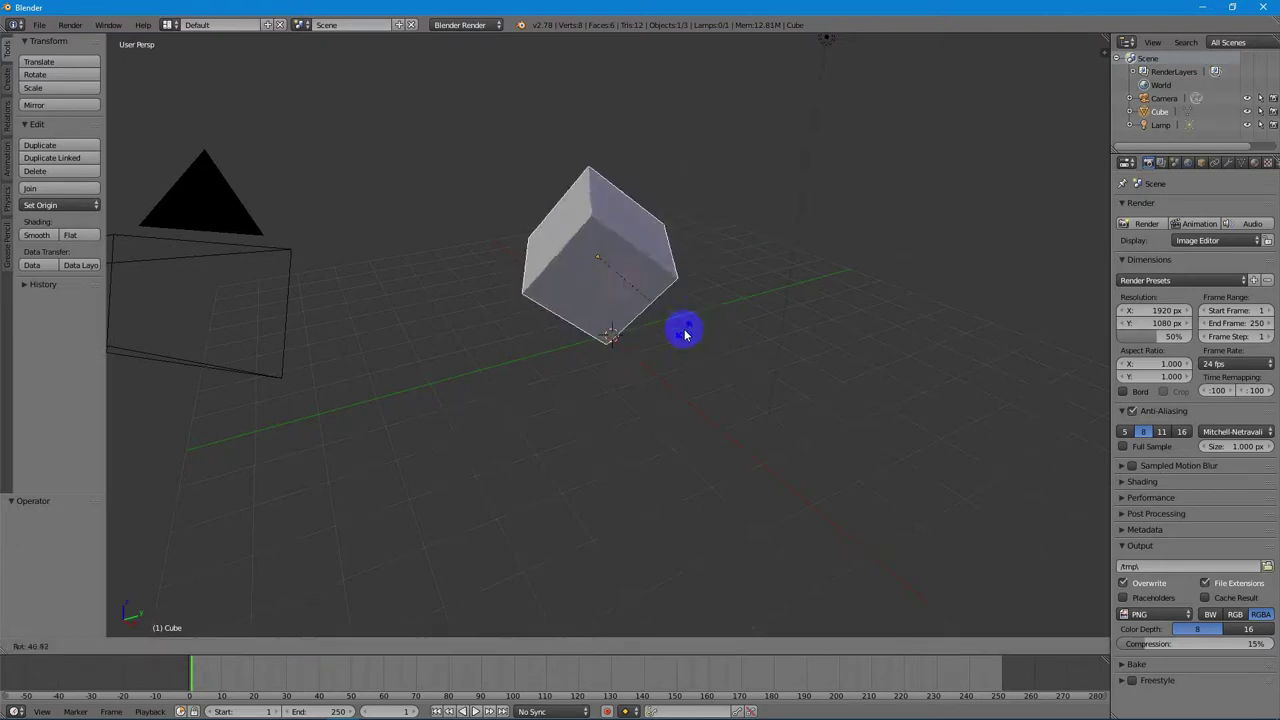
key(Escape)
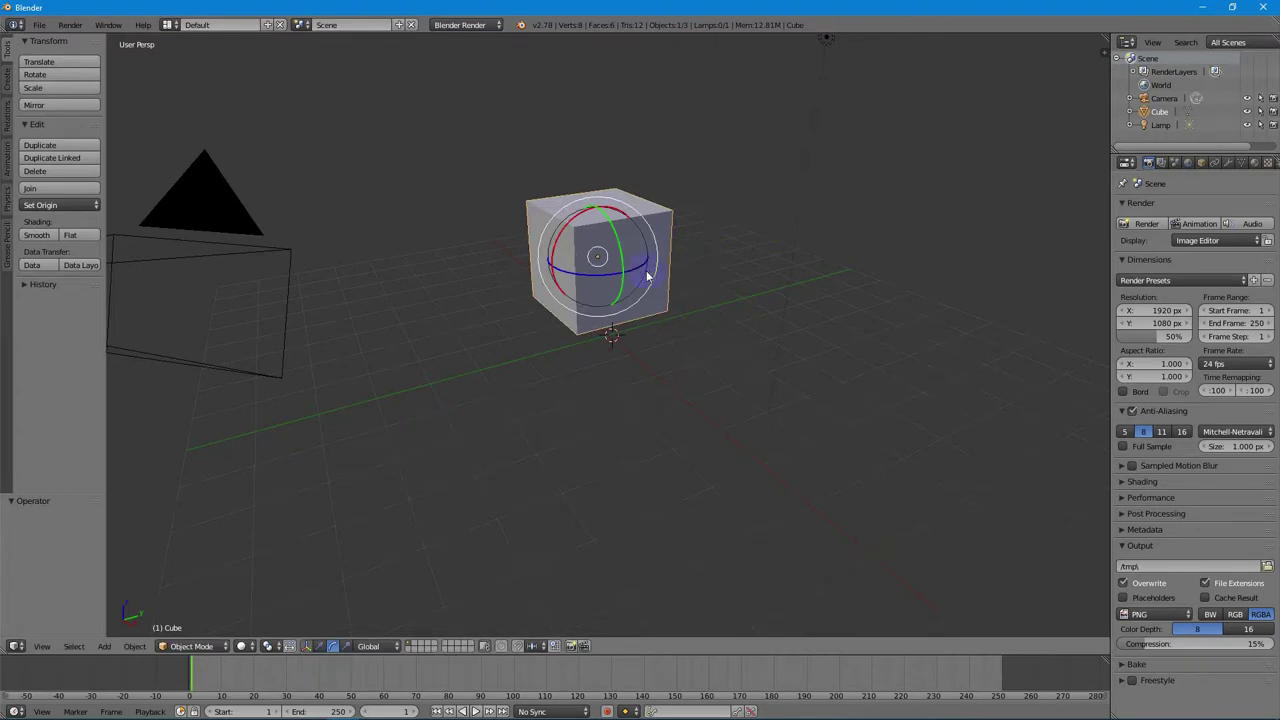
- Rotate the cube about -1.67° around global Z after cycling the axis constraint through X and Y
click(646, 276)
key(x)
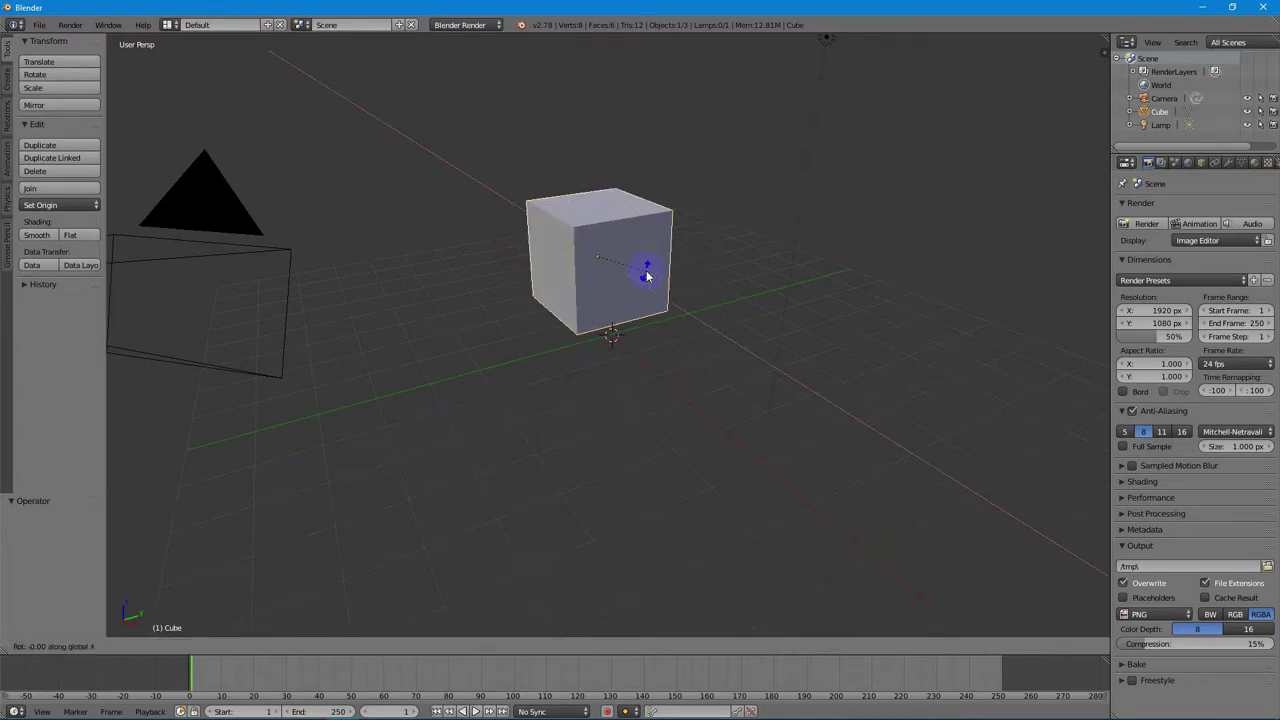
key(y)
key(z)
mouse_move(646, 276)
mouse_down()
mouse_move(646, 254)
mouse_move(609, 274)
mouse_move(645, 276)
mouse_move(608, 277)
mouse_move(648, 279)
mouse_up()
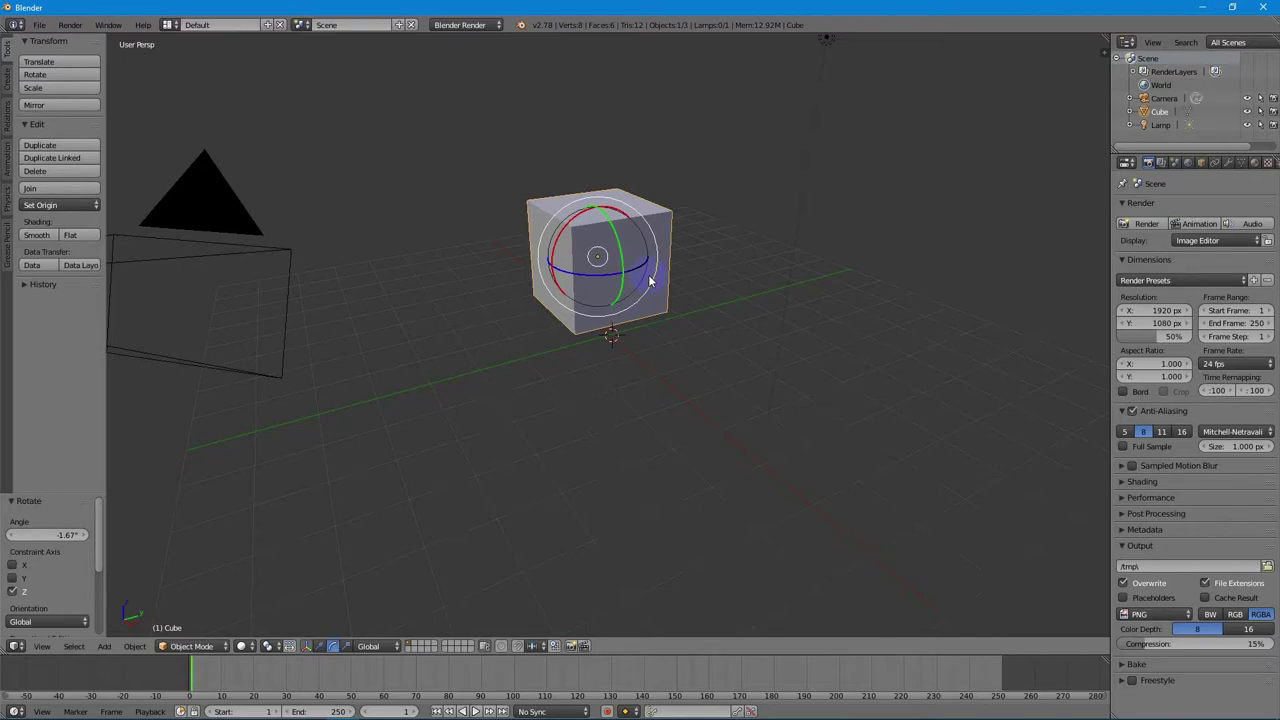
- Scale the cube with the scale manipulator by about -1.071 along Z, 1.115 along Y and 0.955 uniformly
click(336, 646)
click(346, 647)
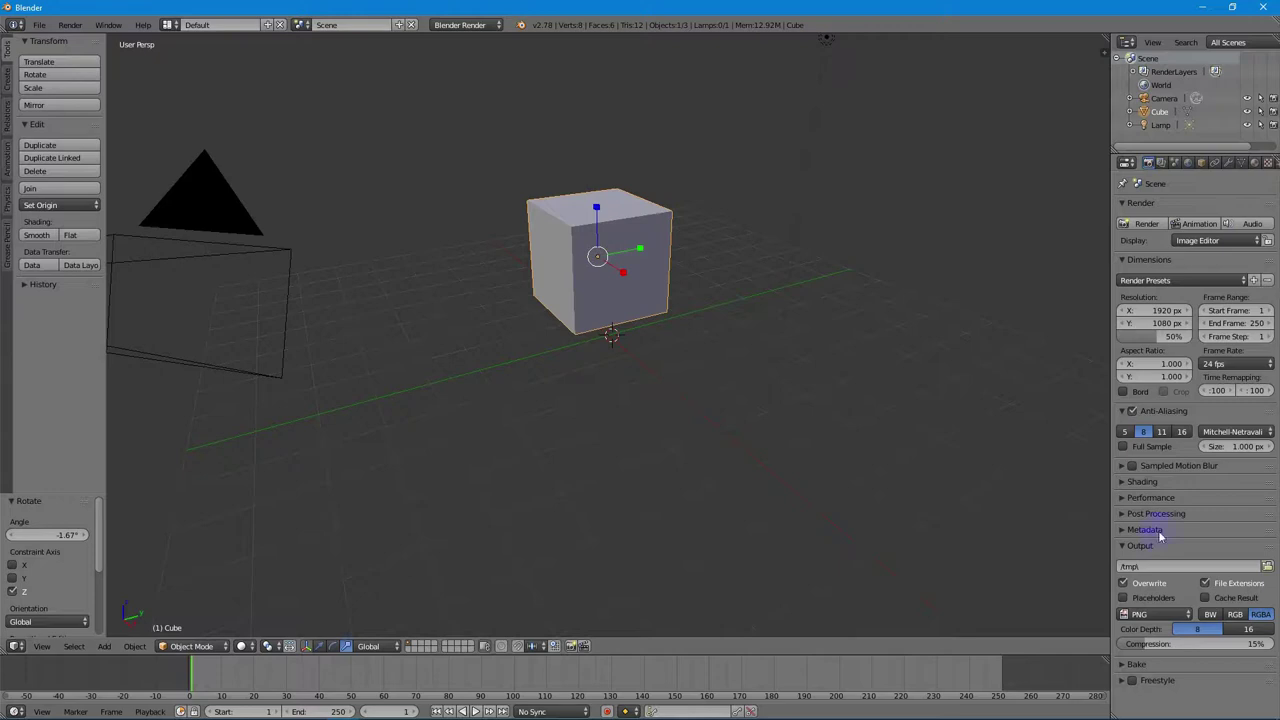
click(638, 252)
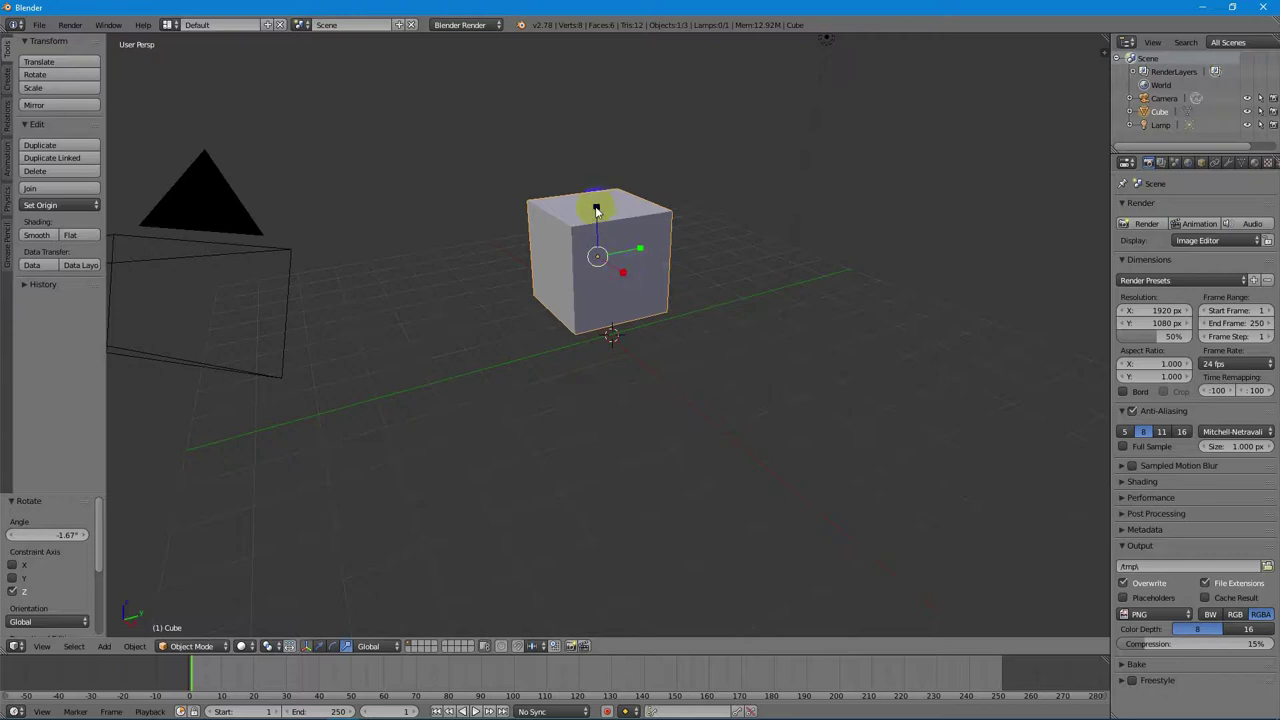
drag(596, 206, 651, 262)
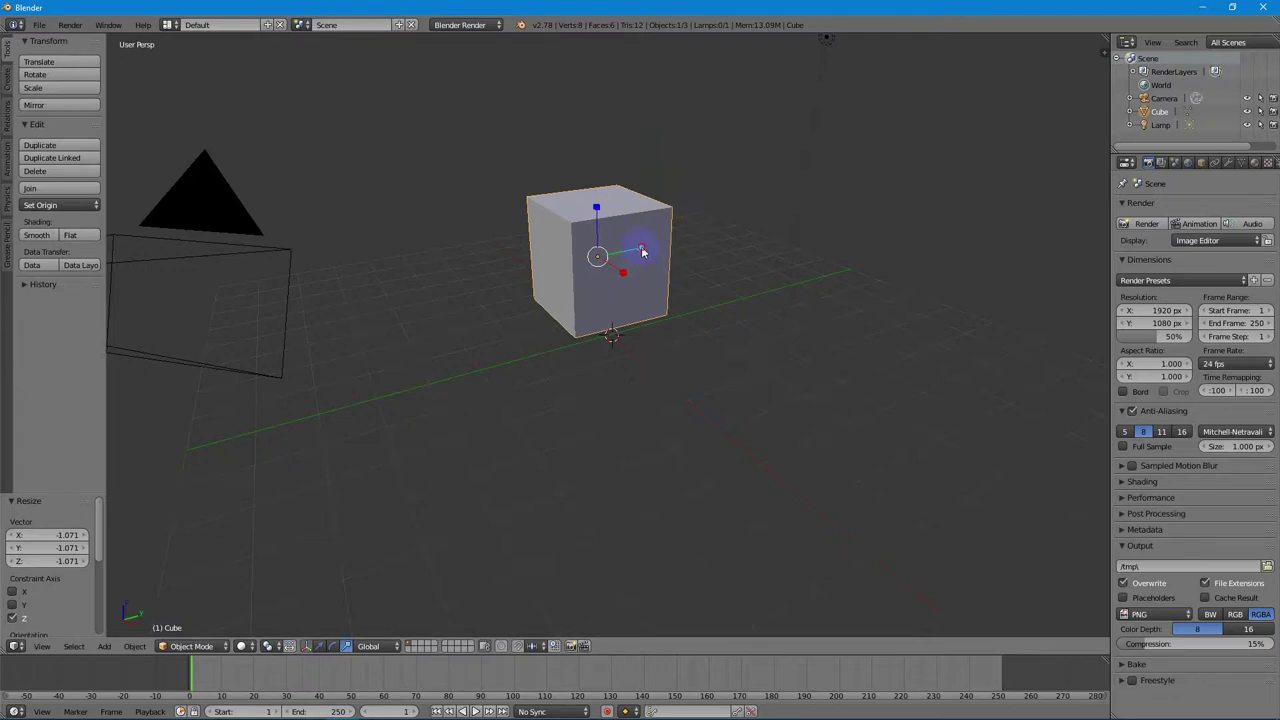
mouse_move(643, 253)
mouse_down()
mouse_move(605, 257)
mouse_move(840, 211)
mouse_move(648, 258)
mouse_up()
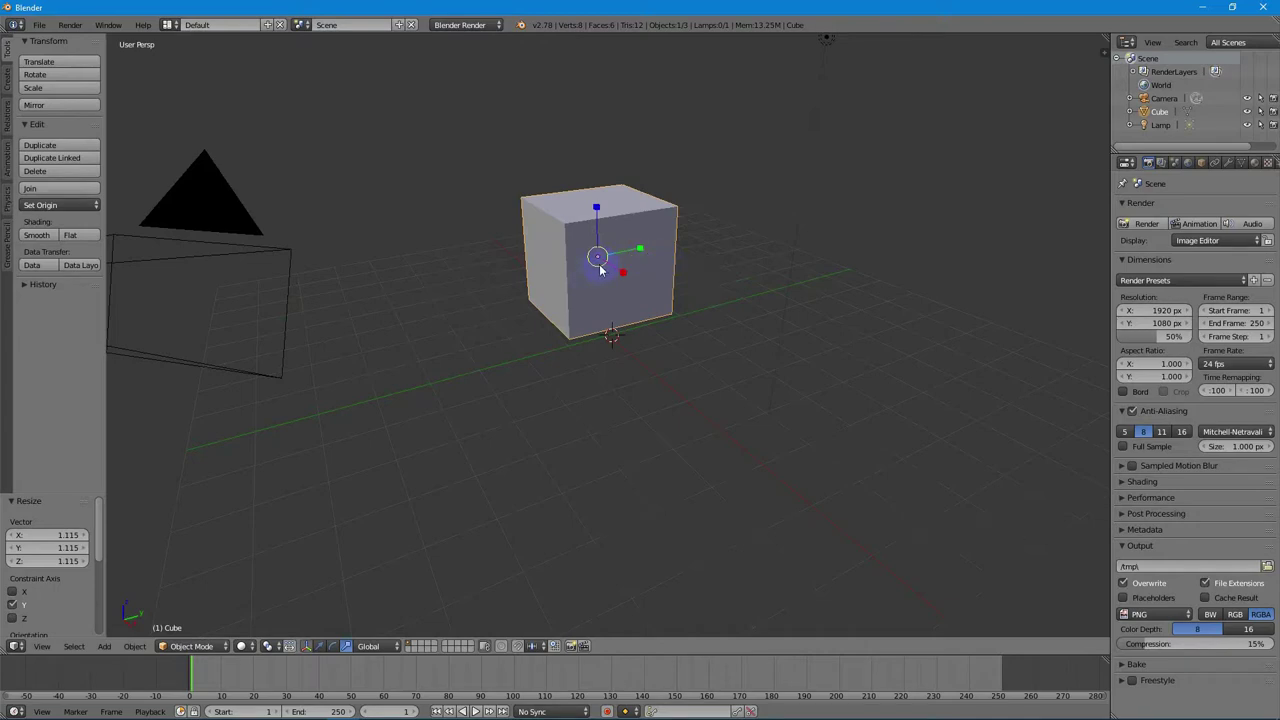
mouse_move(598, 270)
mouse_down()
mouse_move(603, 283)
mouse_move(604, 266)
mouse_up()
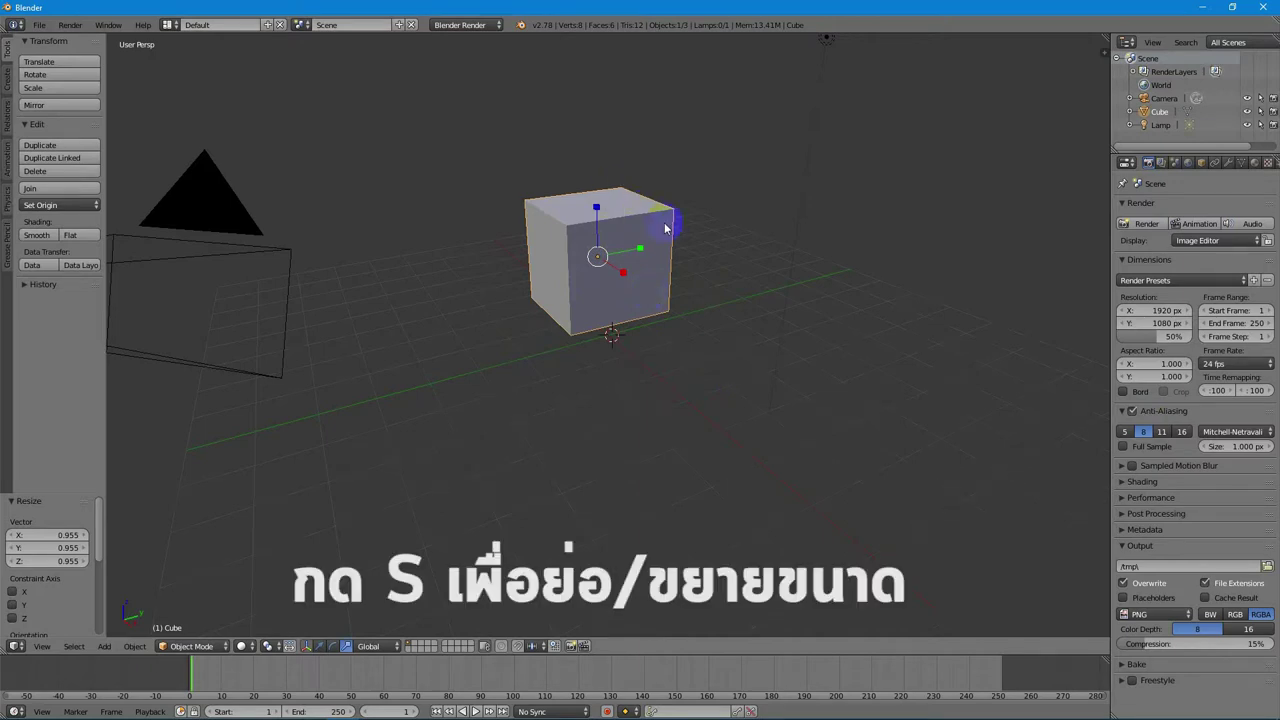
- Scale the cube uniformly by about 1.122 and by about 1.117 along global Z only, cycling the constraint through X and Y
key(s)
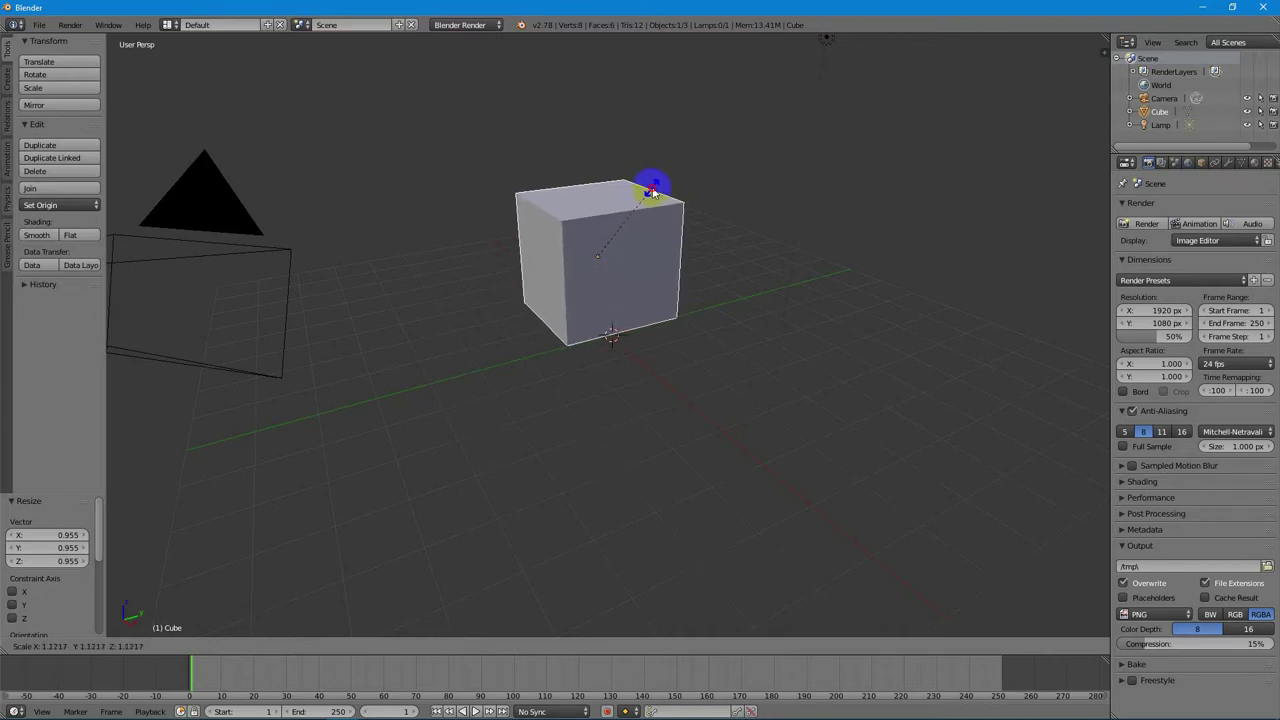
click(652, 188)
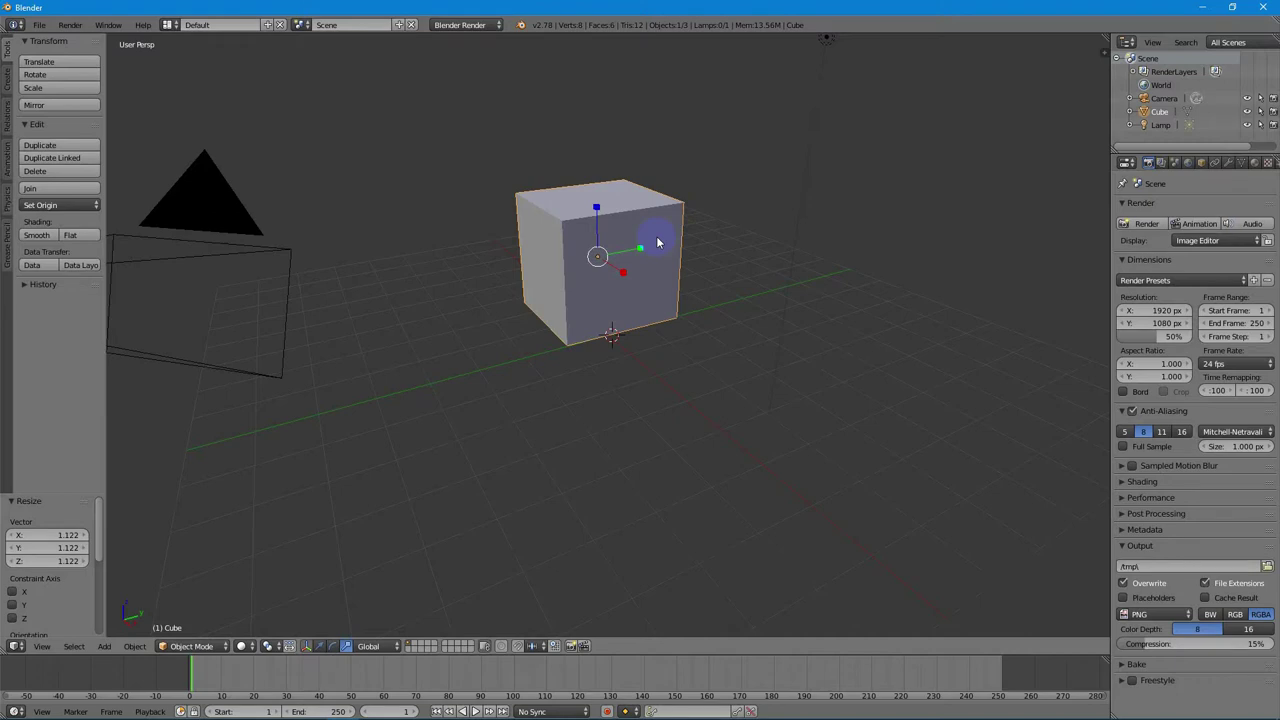
key(s)
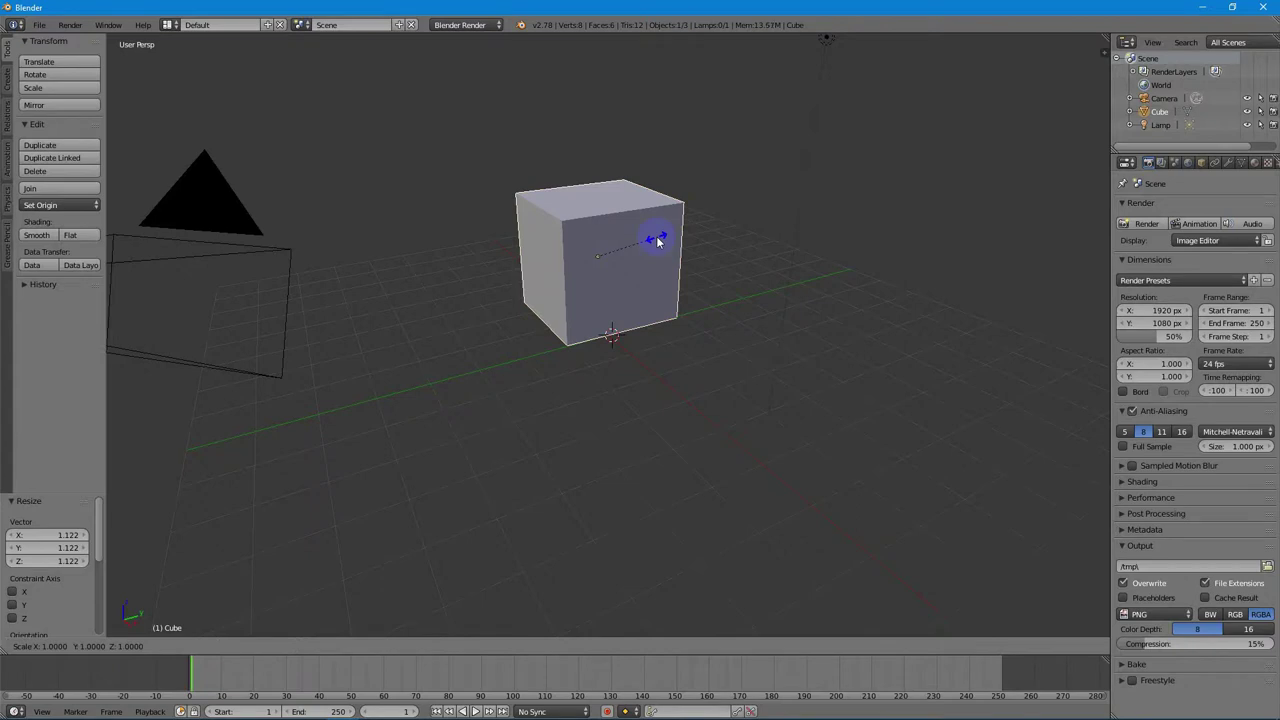
key(x)
key(y)
key(z)
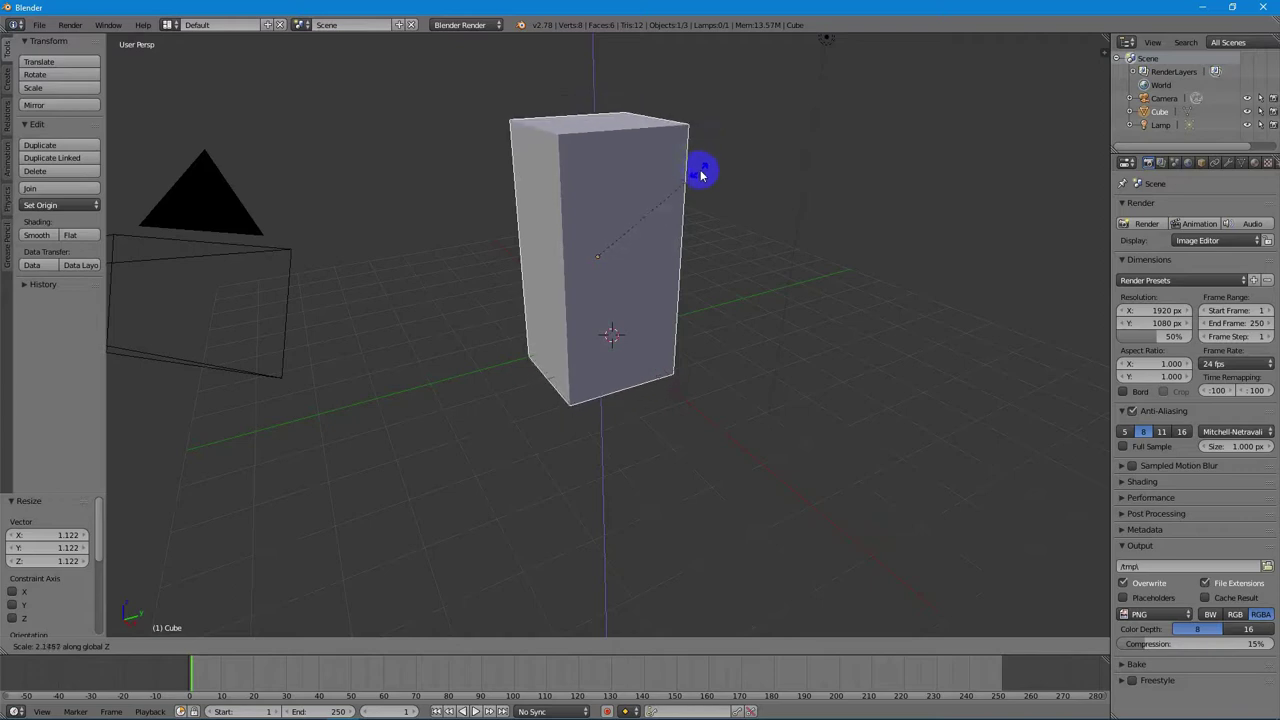
click(657, 225)
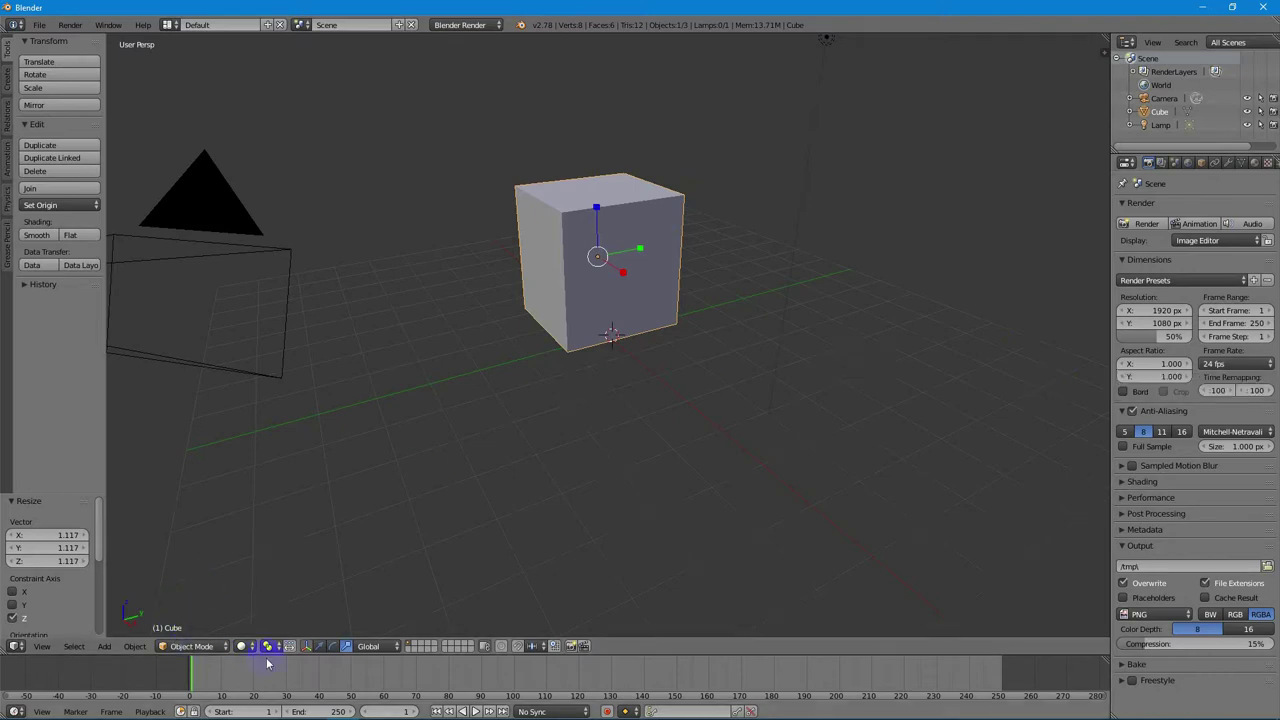
- Toggle the 3D manipulator off and on again, and enable the translate, rotate and scale manipulators together on the cube
click(308, 647)
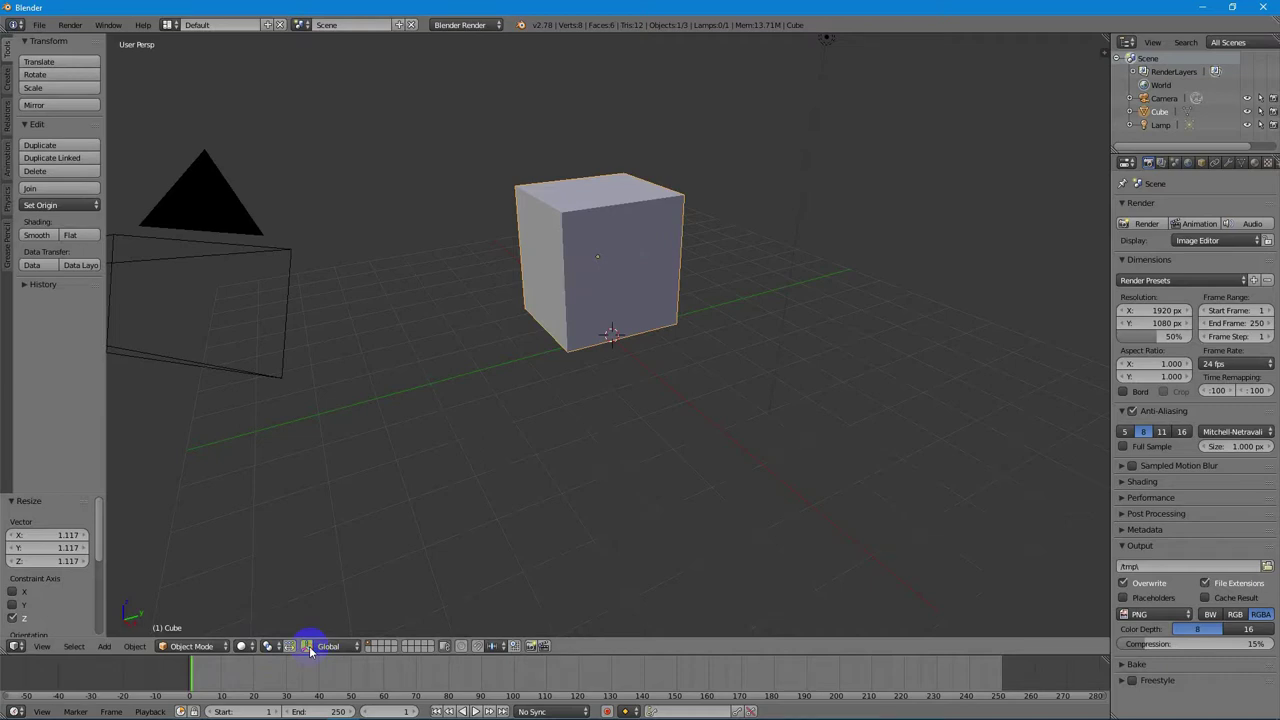
click(308, 647)
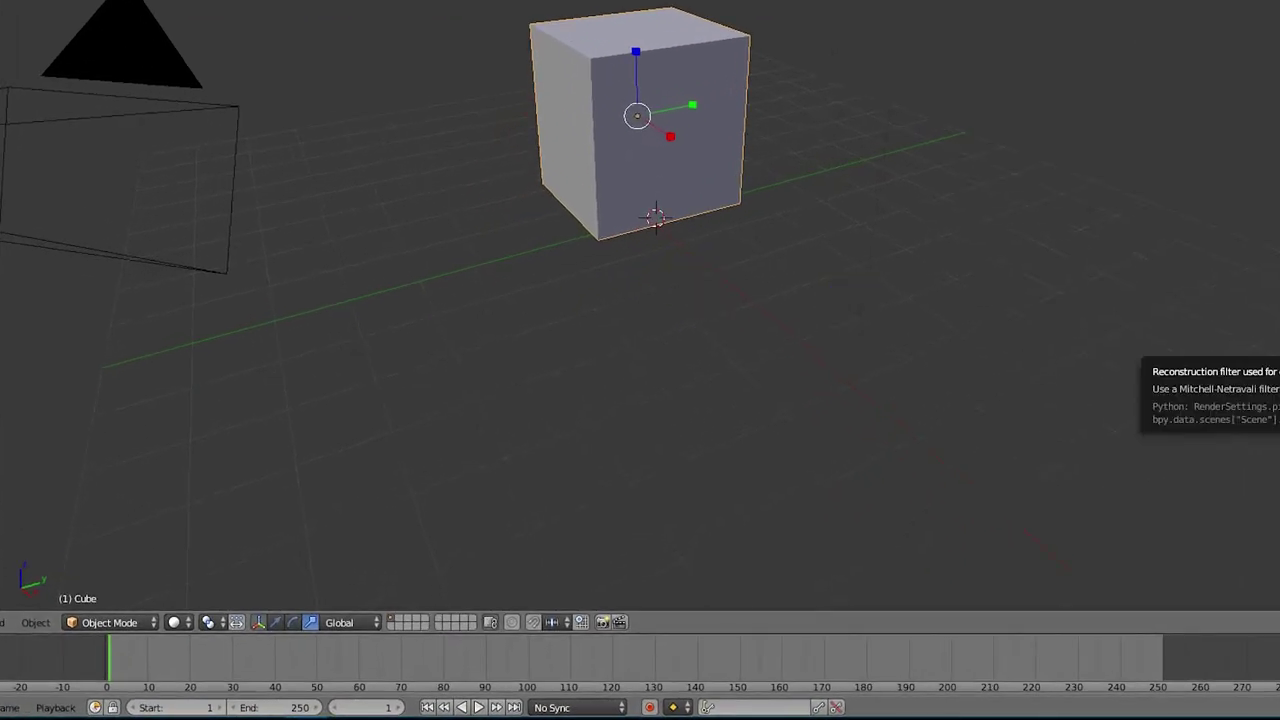
scroll(1211, 380, down, 2)
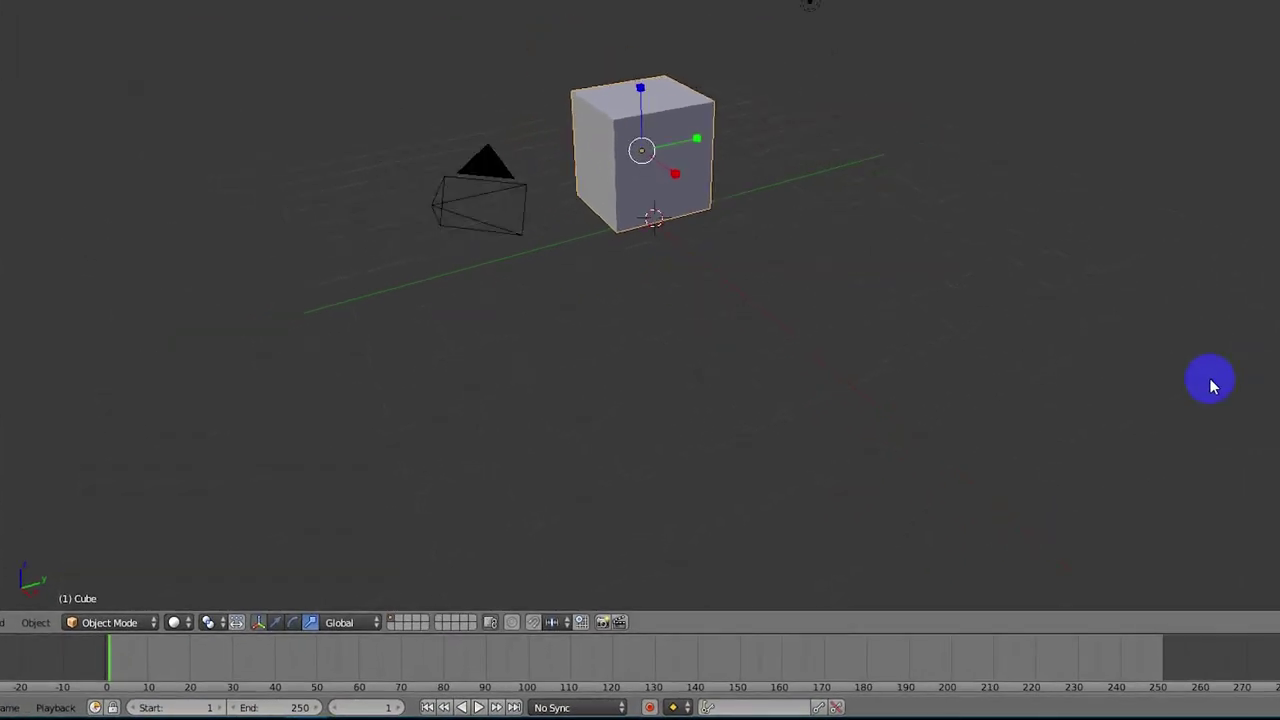
scroll(950, 366, up, 3)
scroll(911, 374, down, 1)
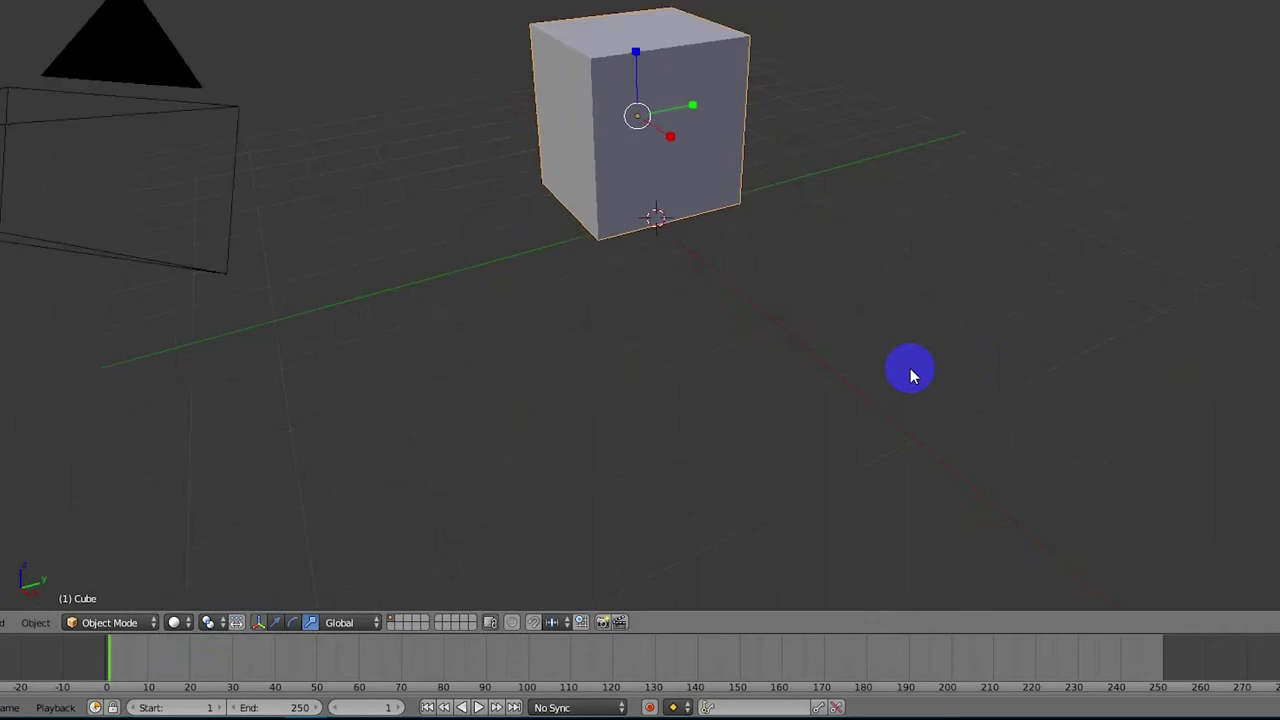
click(290, 621)
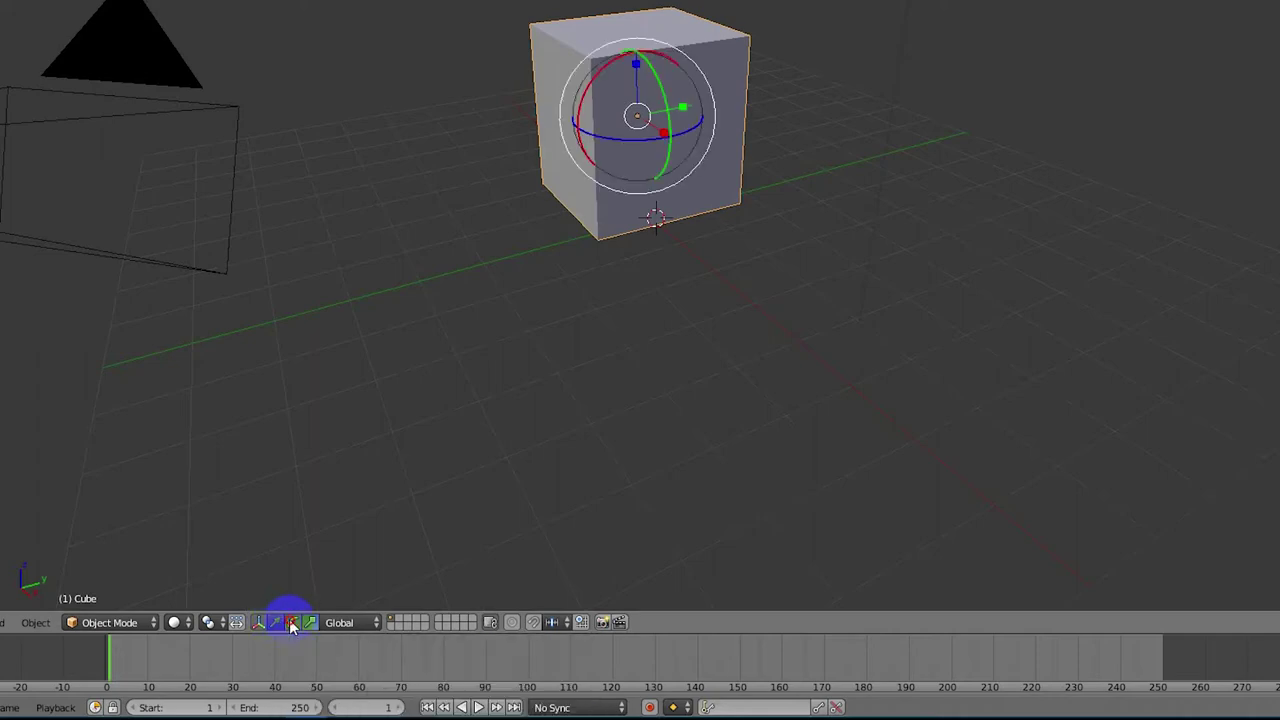
shift+click(275, 622)
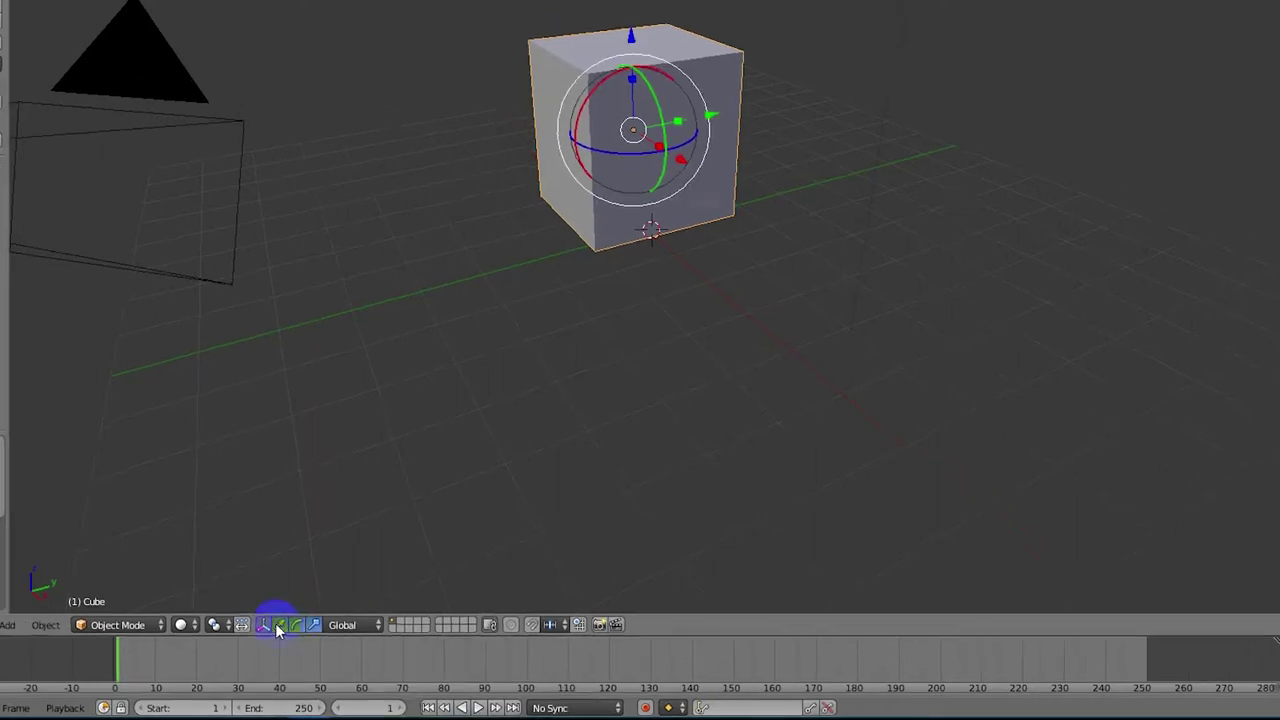
- Transform the cube with the combined manipulator, including a rotation of about 6.255° around global Y, and hide the manipulator
drag(597, 185, 596, 158)
drag(657, 218, 608, 210)
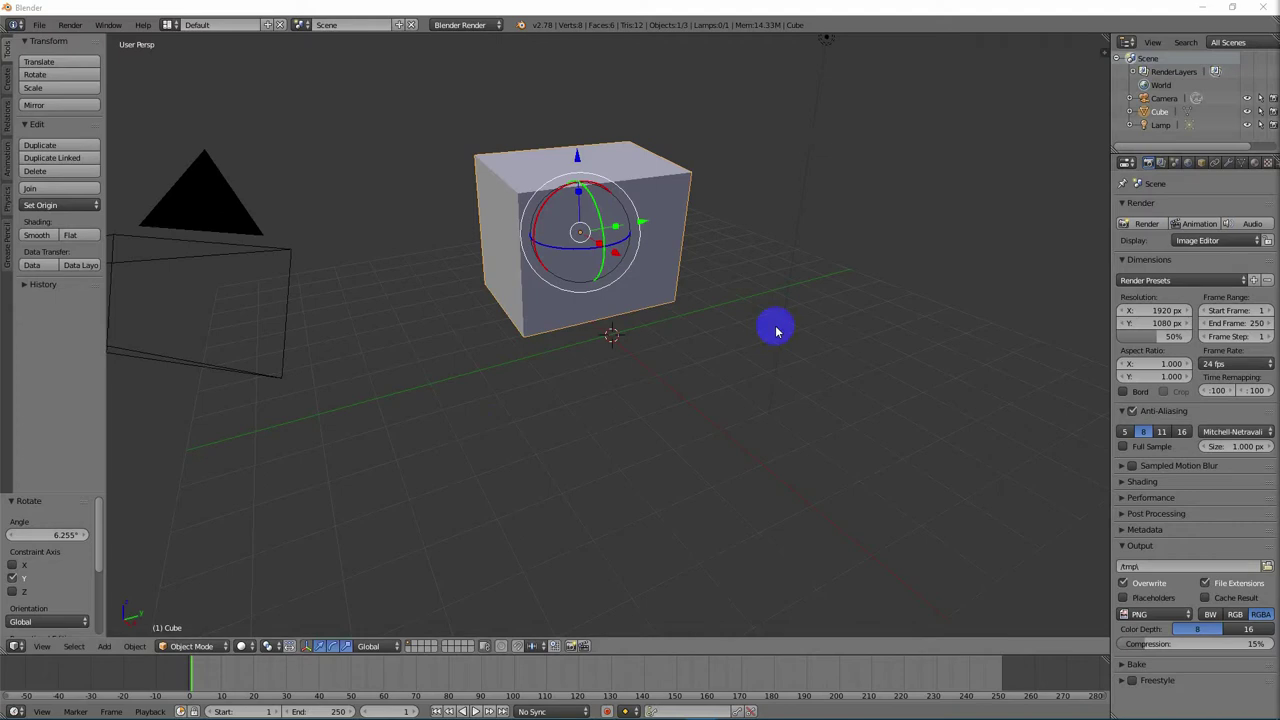
scroll(766, 323, up, 3)
scroll(729, 365, down, 7)
scroll(730, 383, up, 2)
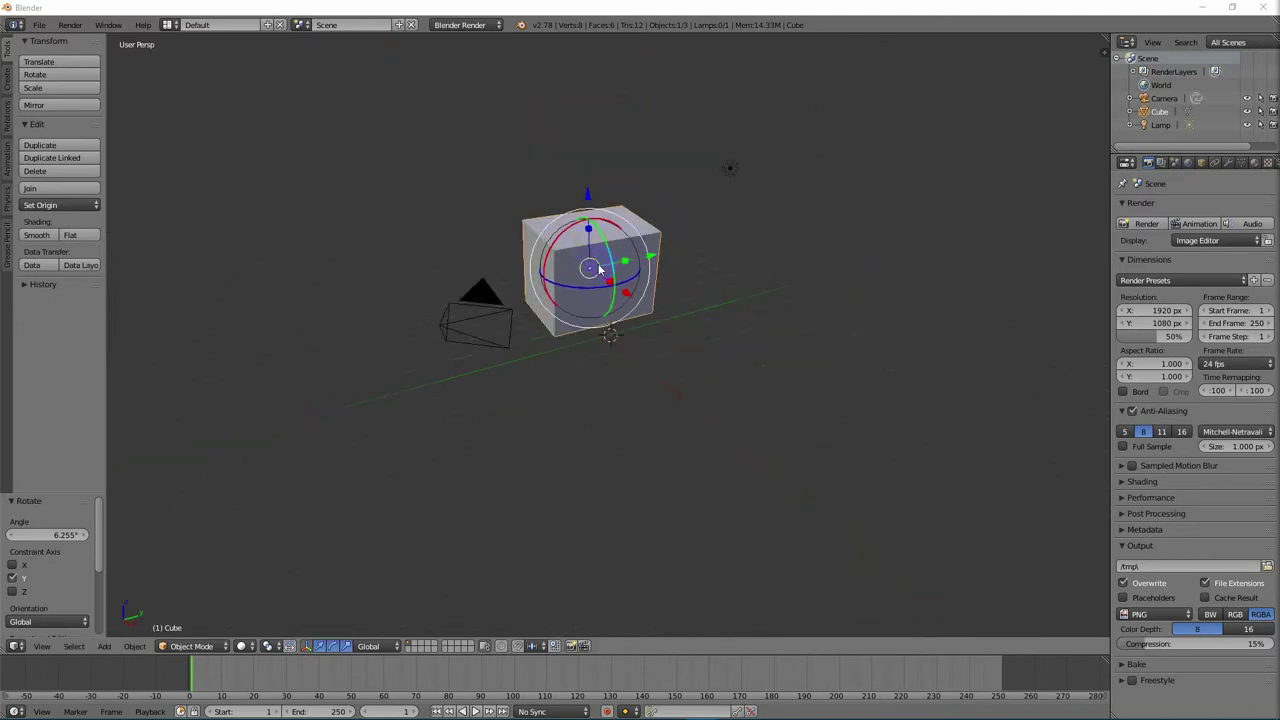
click(306, 646)
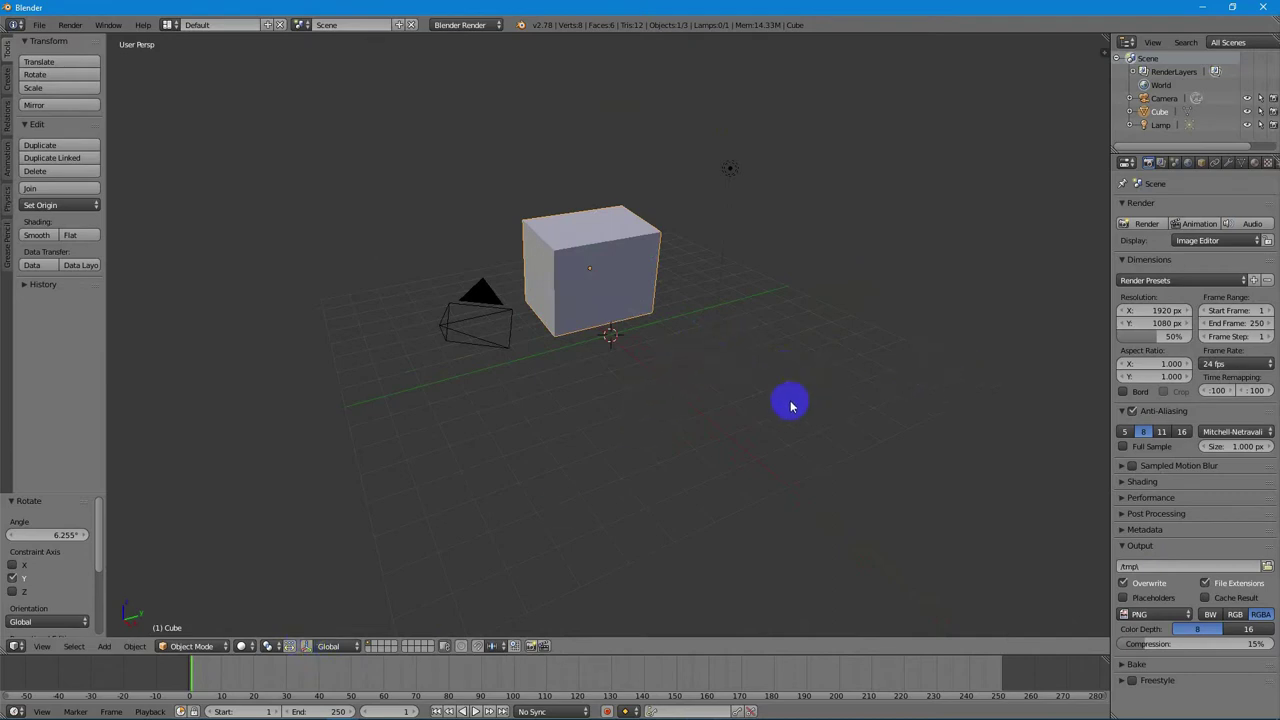
- Duplicate the cube and place the copy beside it, offset about 1.973 in X, 3.392 in Y and -0.333 in Z
scroll(788, 398, up, 5)
mouse_move(770, 400)
middle_down()
mouse_move(777, 383)
mouse_move(790, 390)
middle_up()
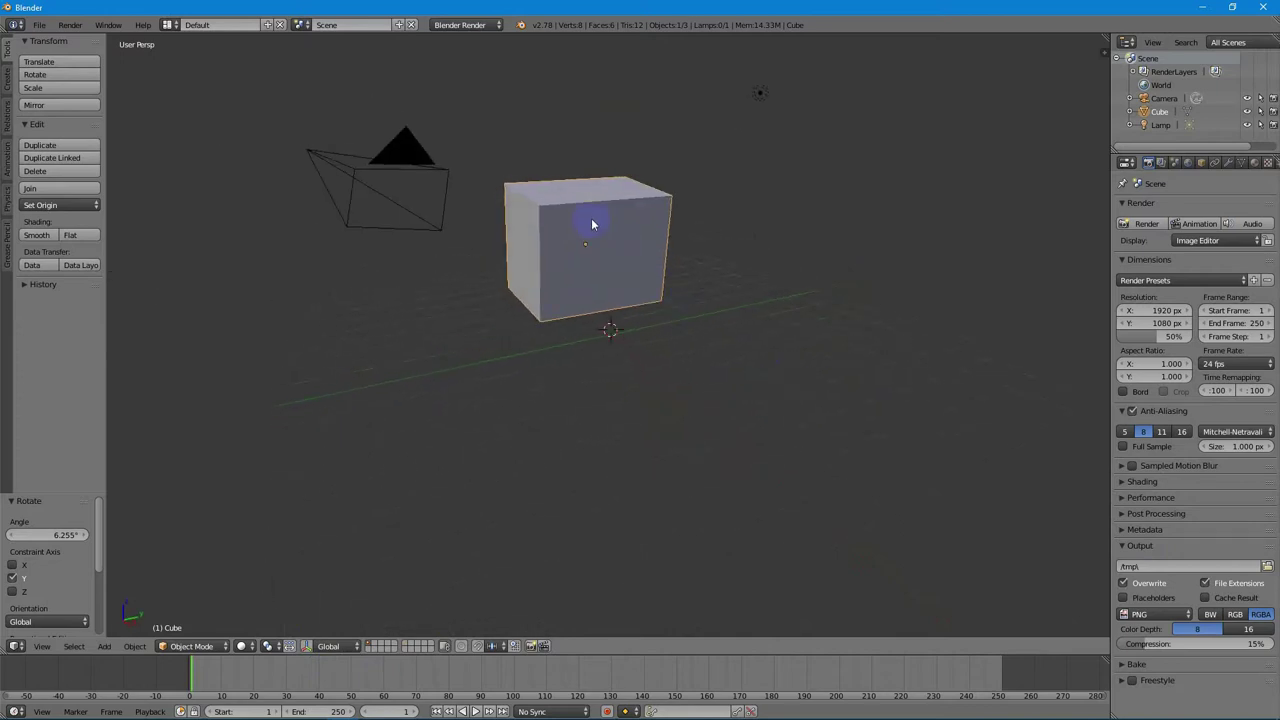
click(134, 646)
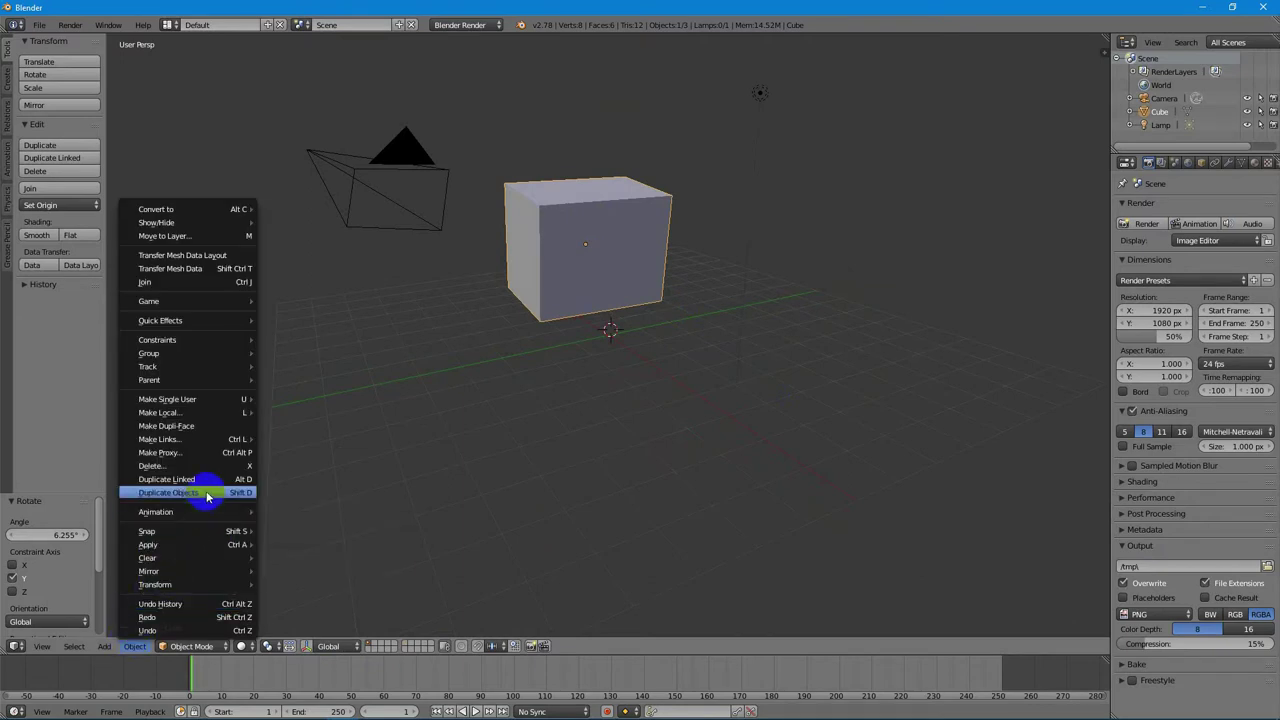
click(207, 493)
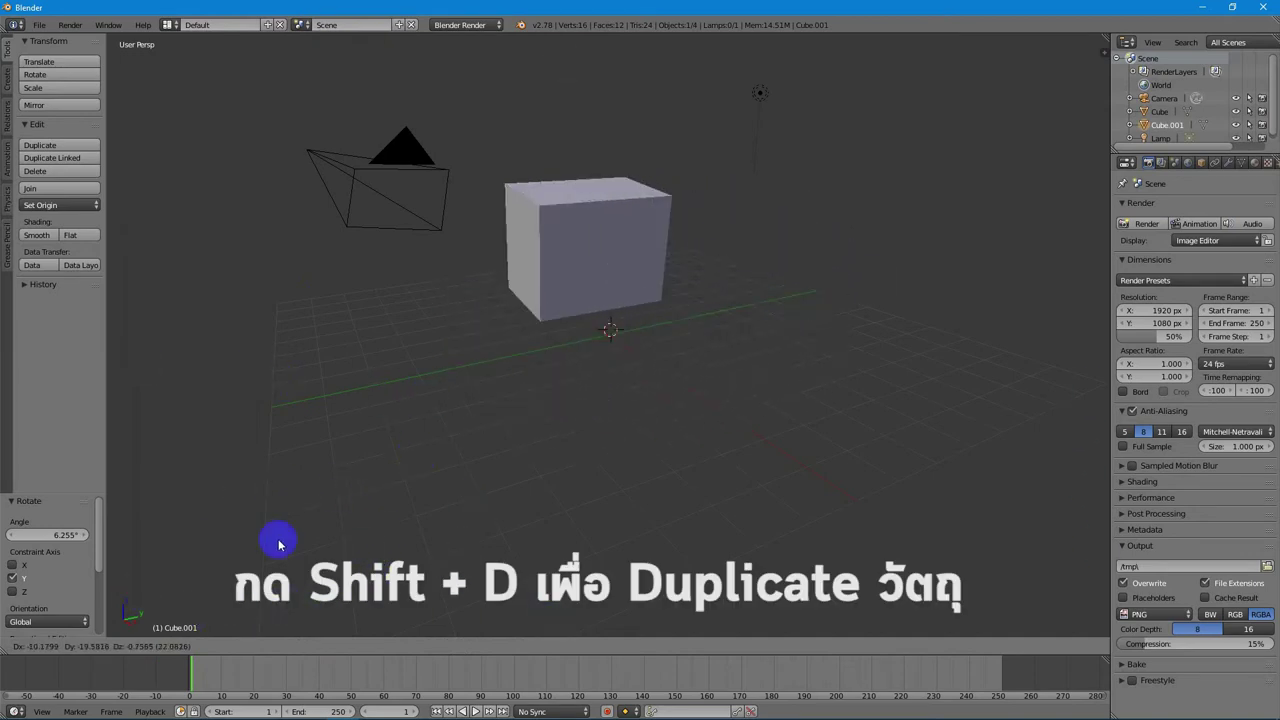
click(370, 508)
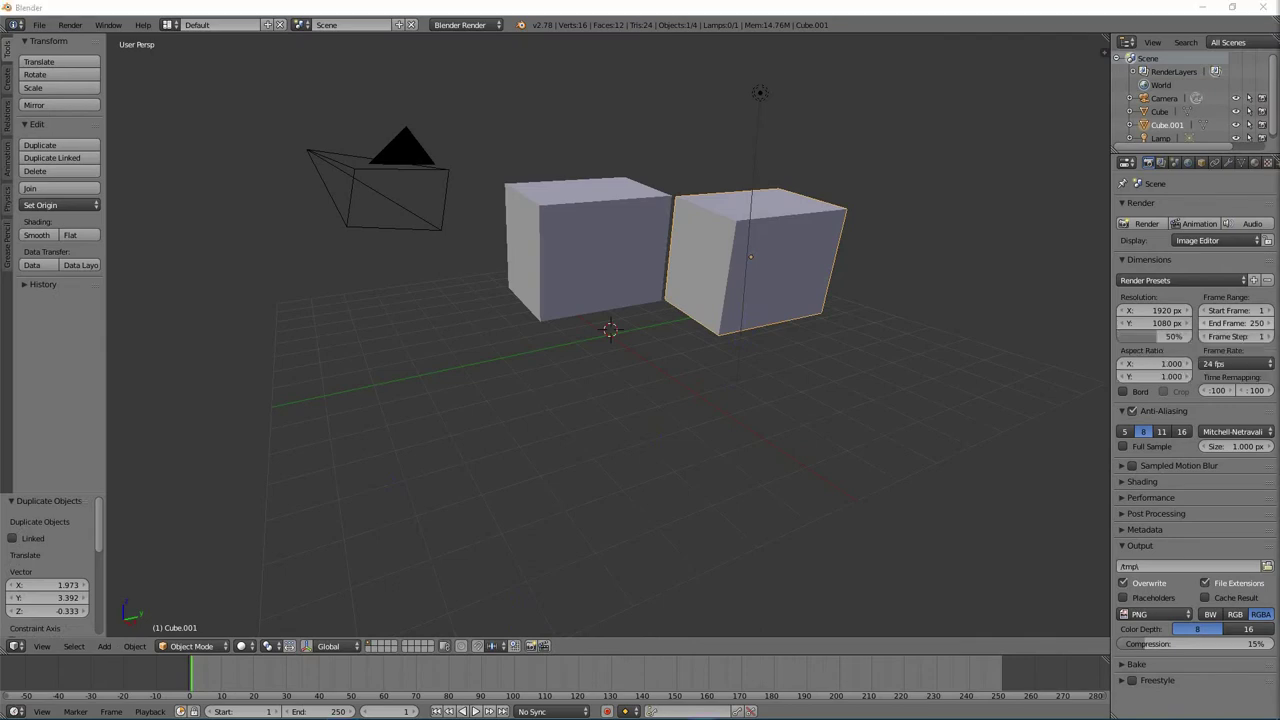
- Duplicate the original cube and place the copy about 2.783 above it along global Z, trying the Y and X constraints first
click(603, 231)
right_click(556, 243)
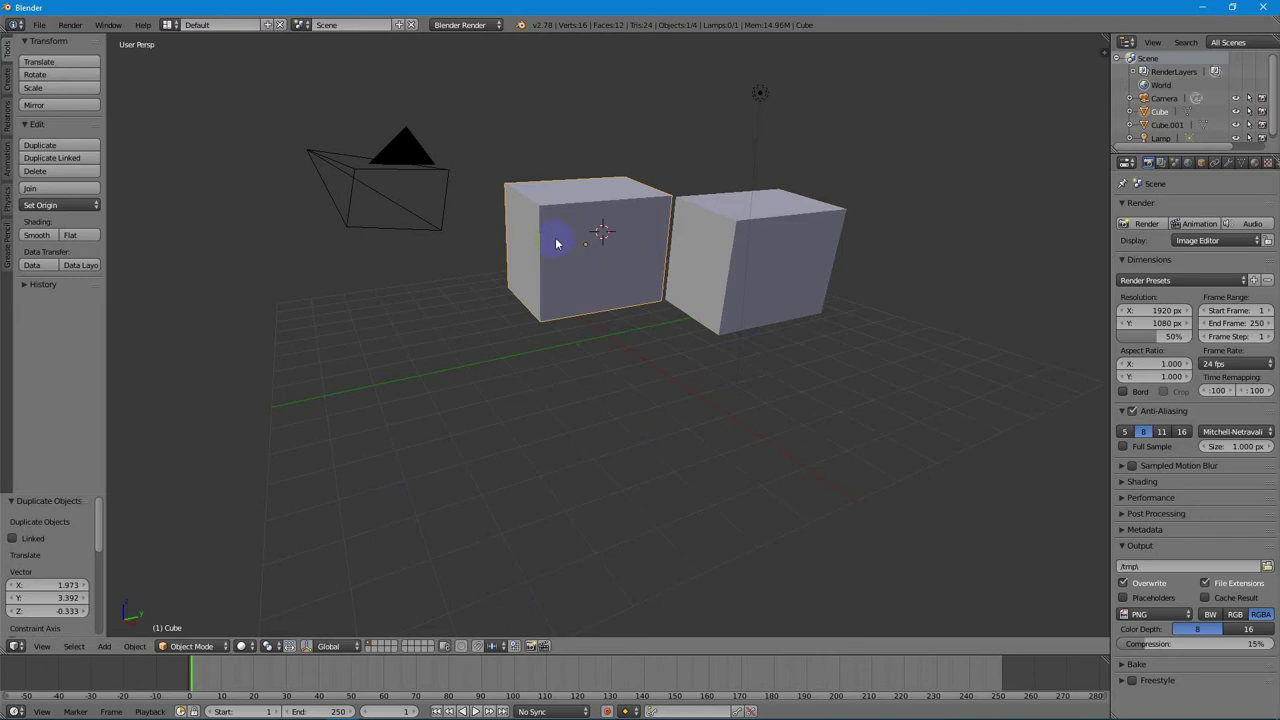
click(92, 148)
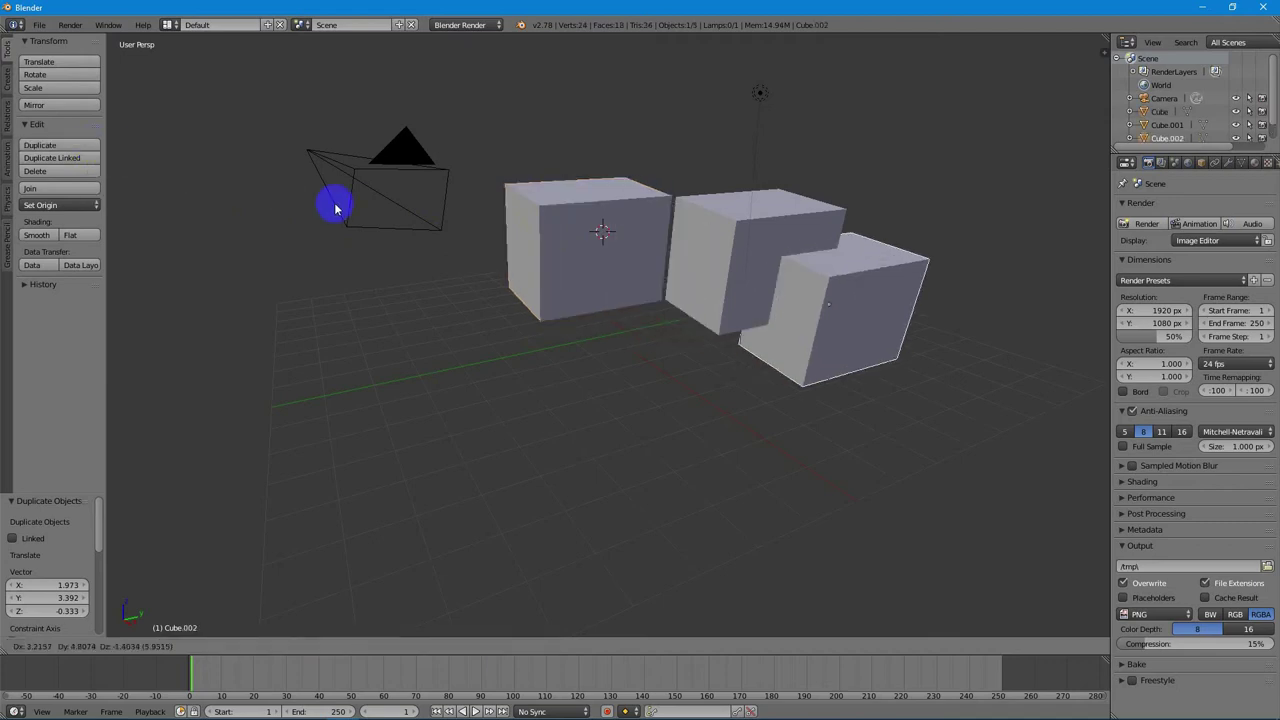
key(y)
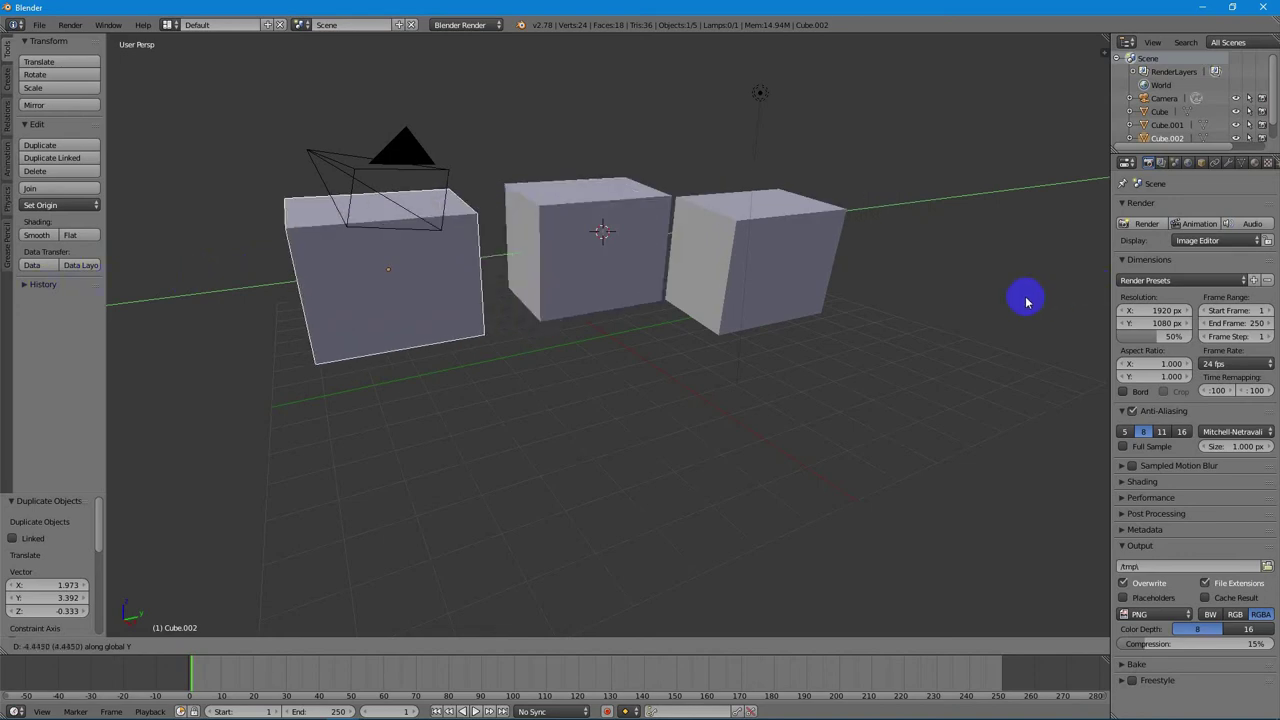
key(x)
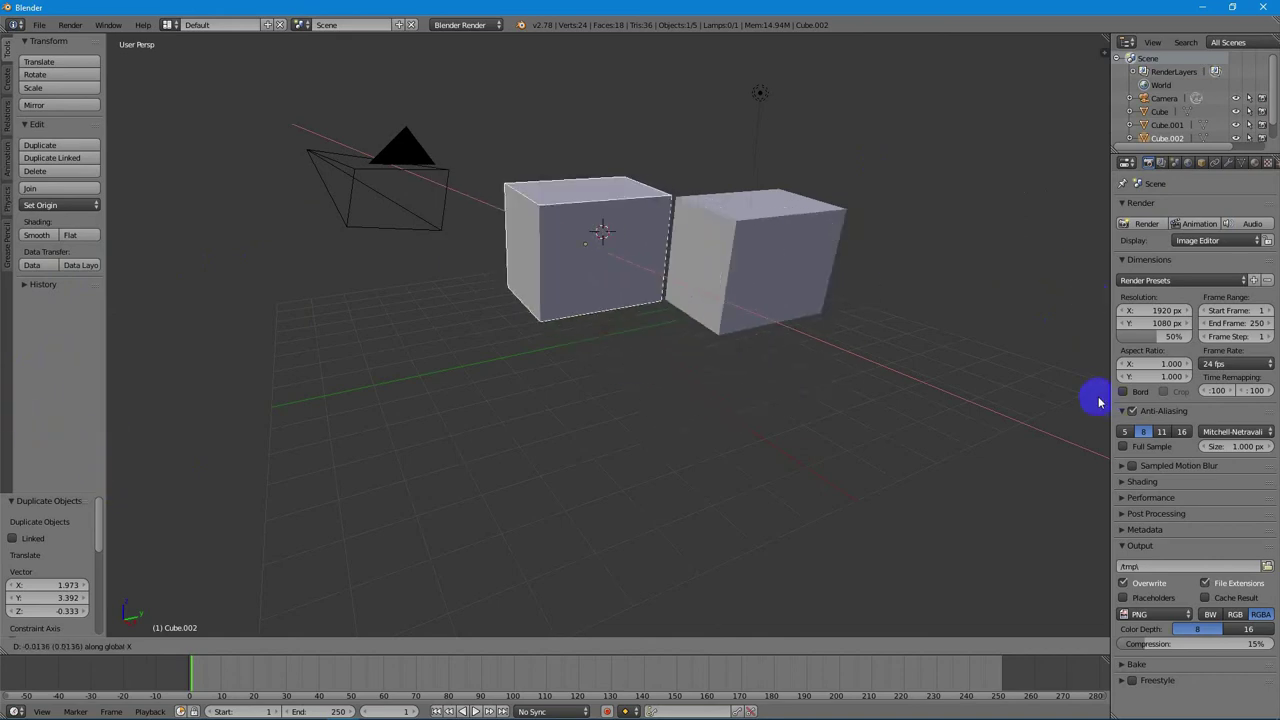
key(z)
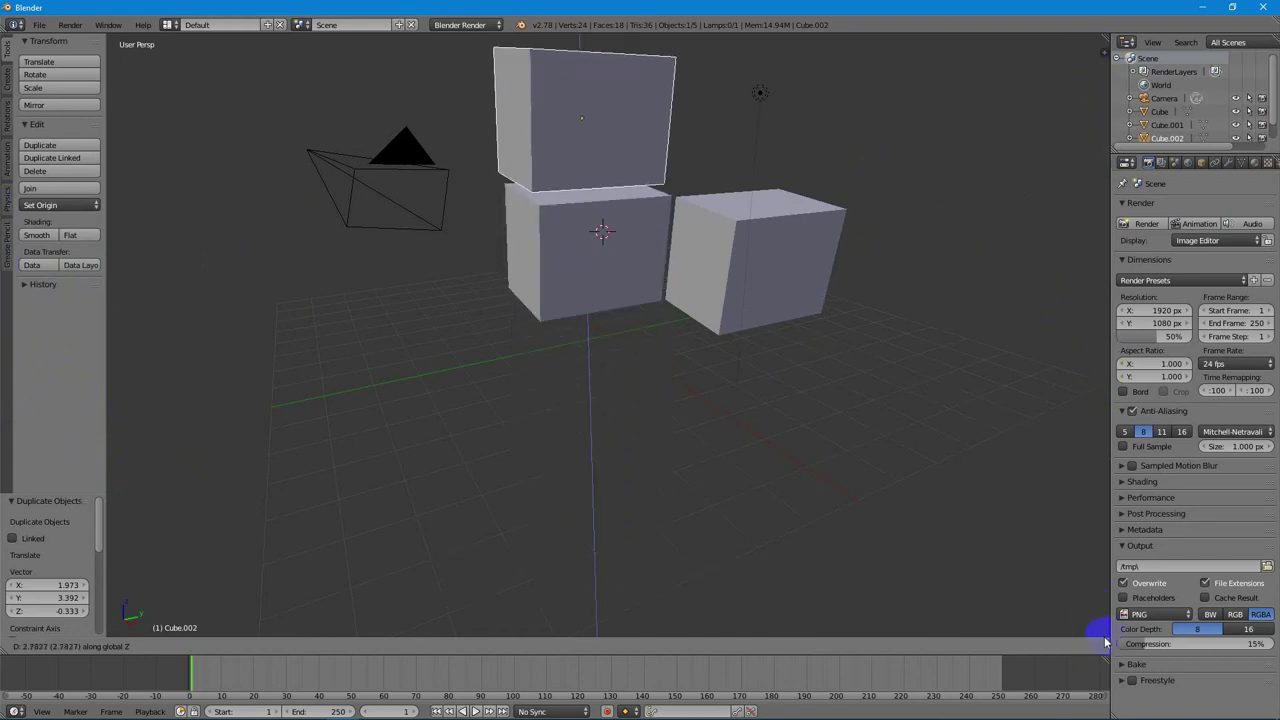
click(1104, 634)
- Delete the duplicate cube standing beside the original one
right_click(806, 254)
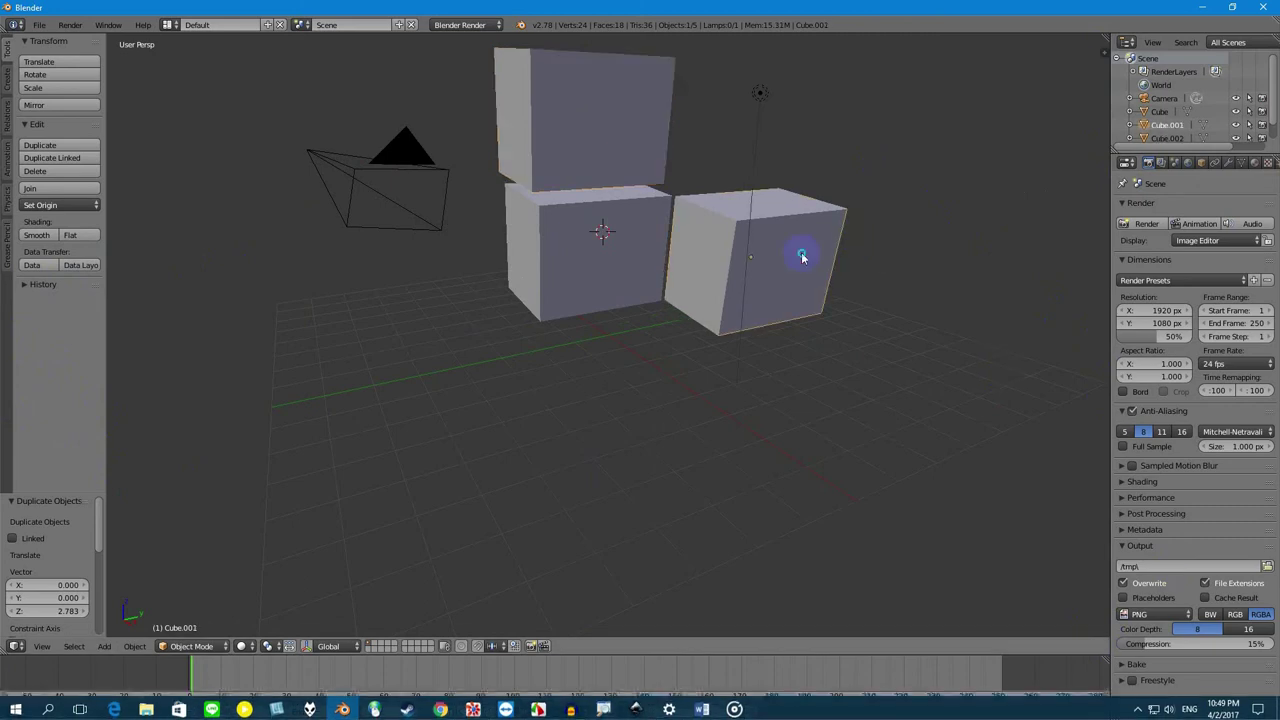
key(x)
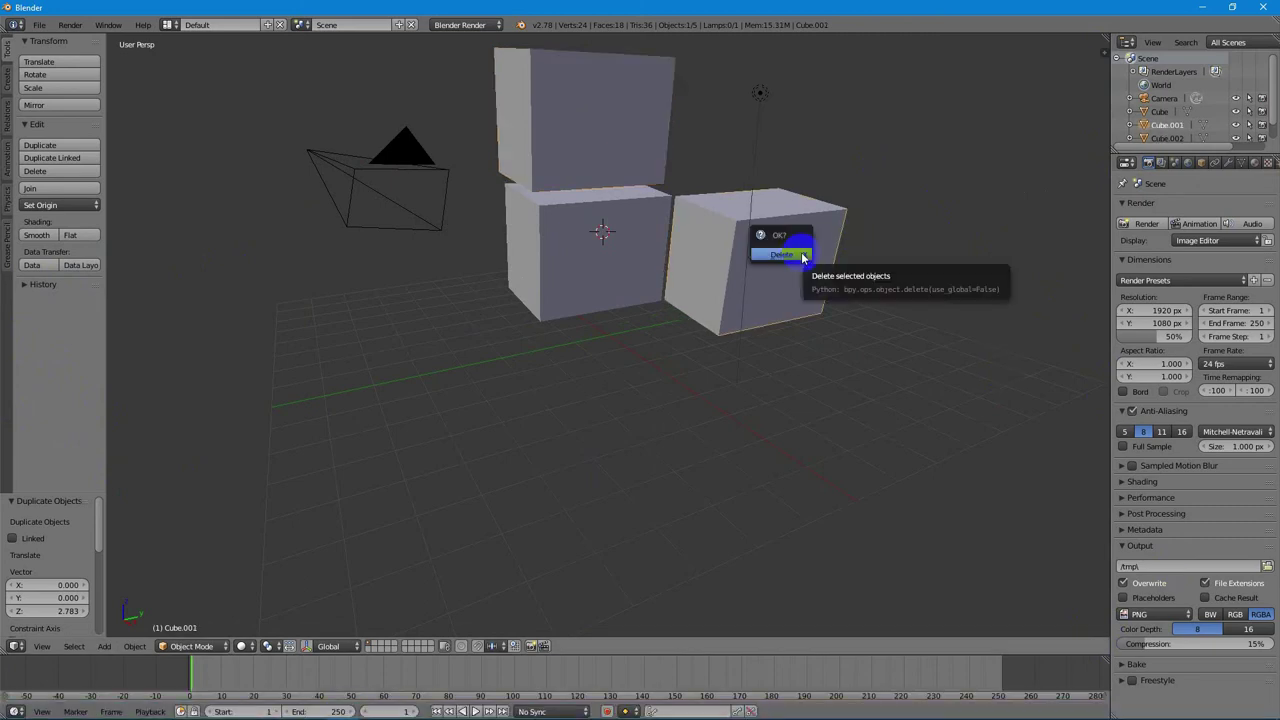
click(800, 257)
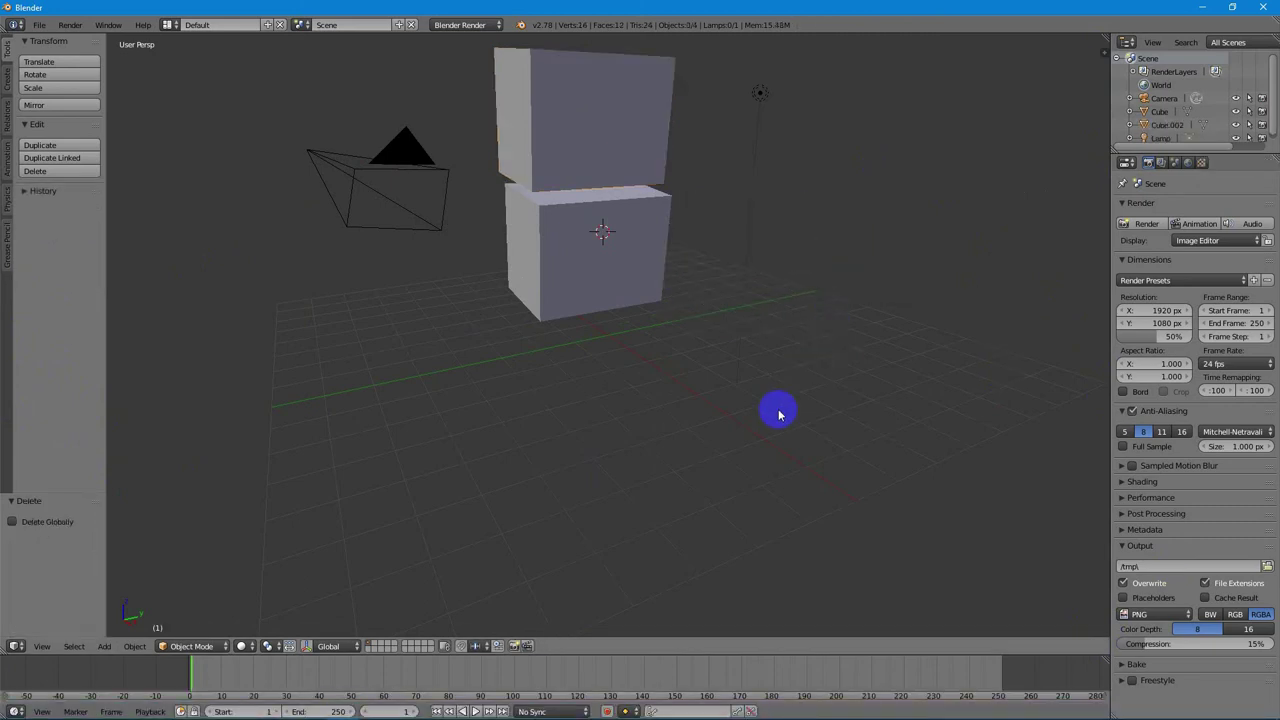
- In the front orthographic view, duplicate the lower cube and move the copy about 2.548 along global X
key(KP_1)
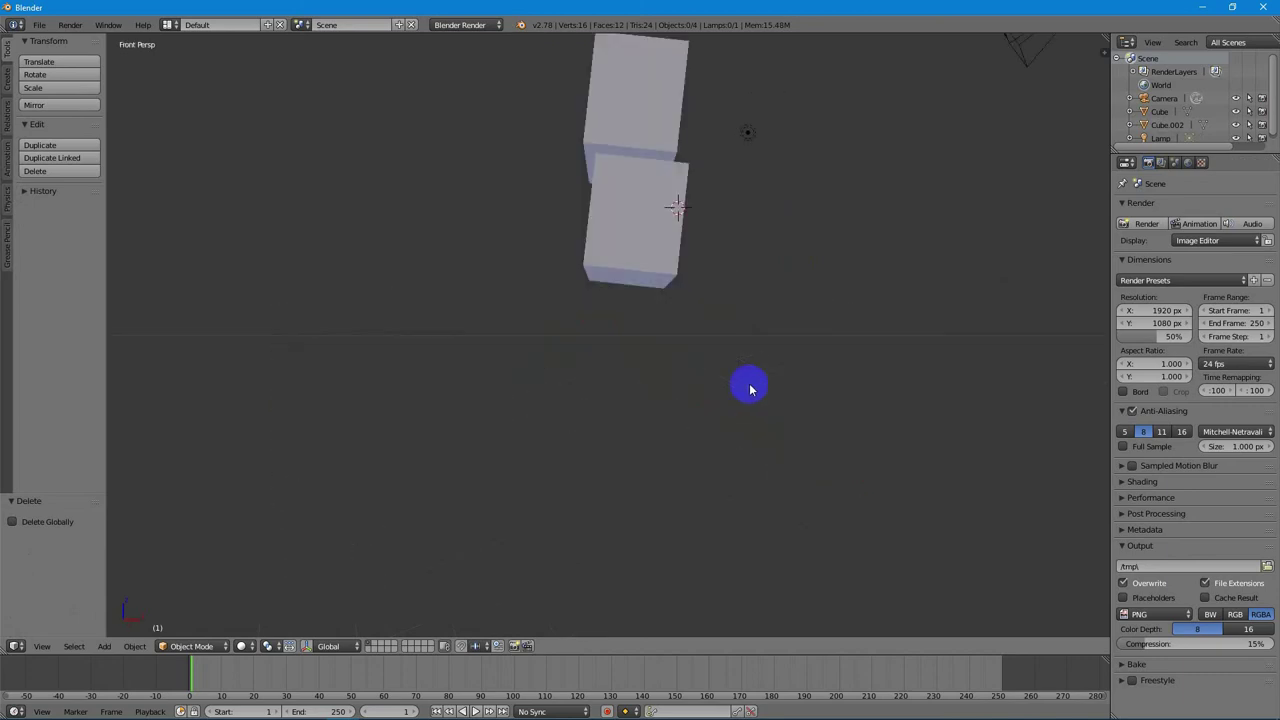
middle_drag(751, 389, 754, 391)
key(KP_7)
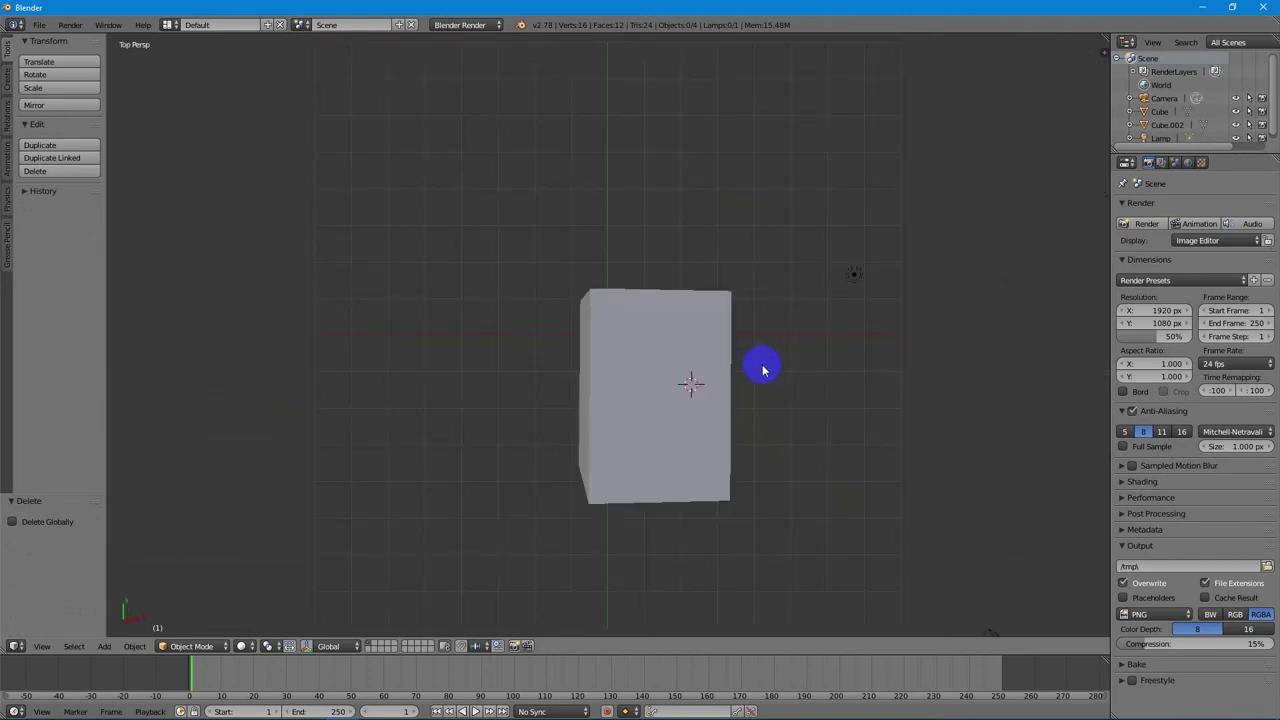
key(KP_5)
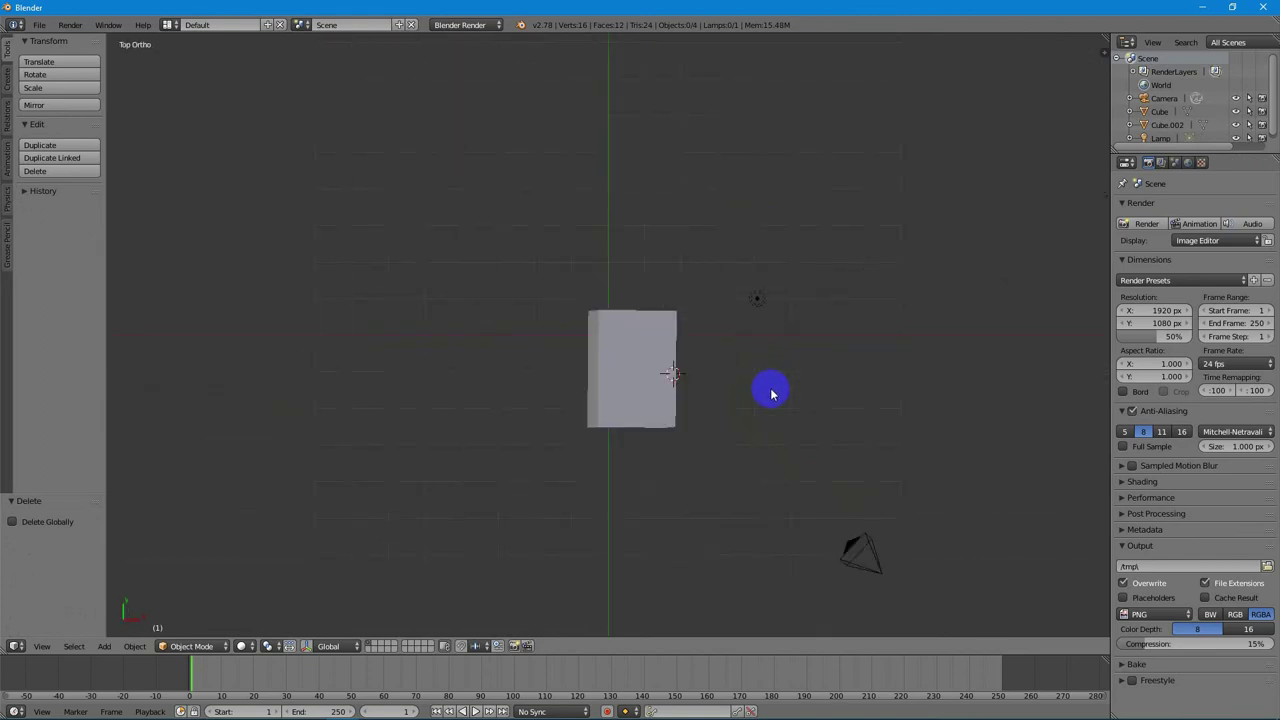
key(KP_1)
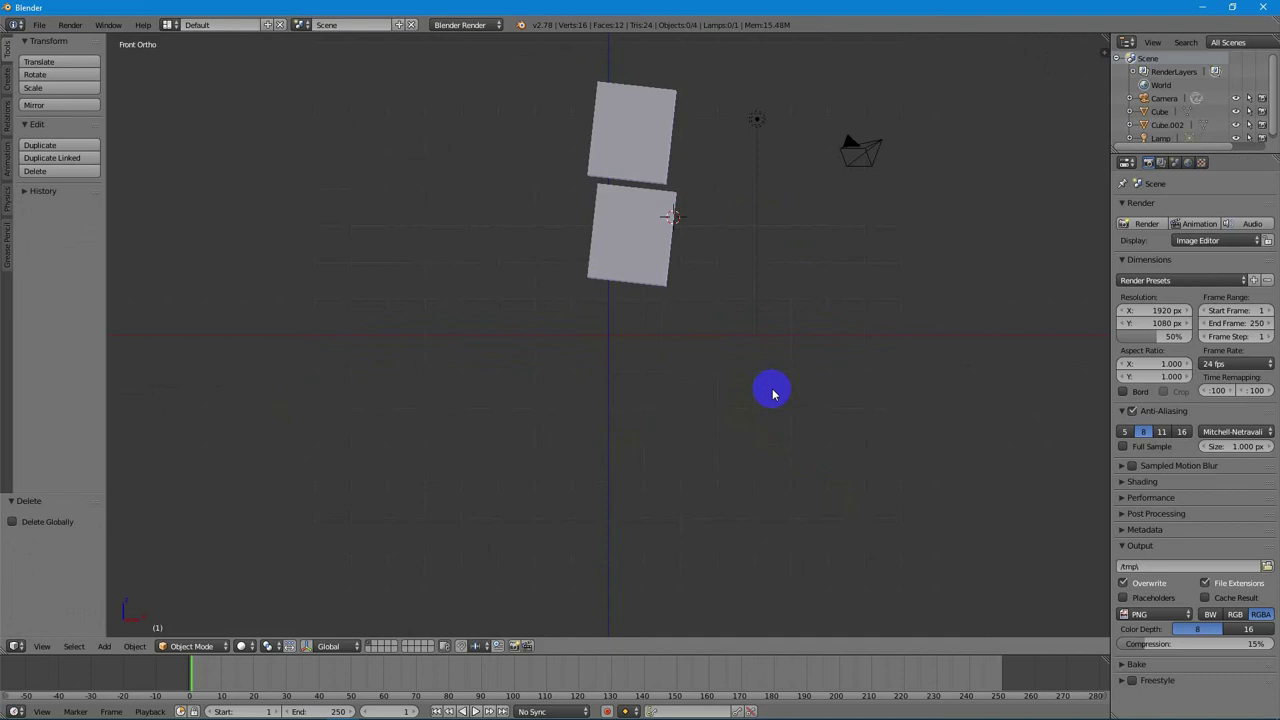
right_click(648, 258)
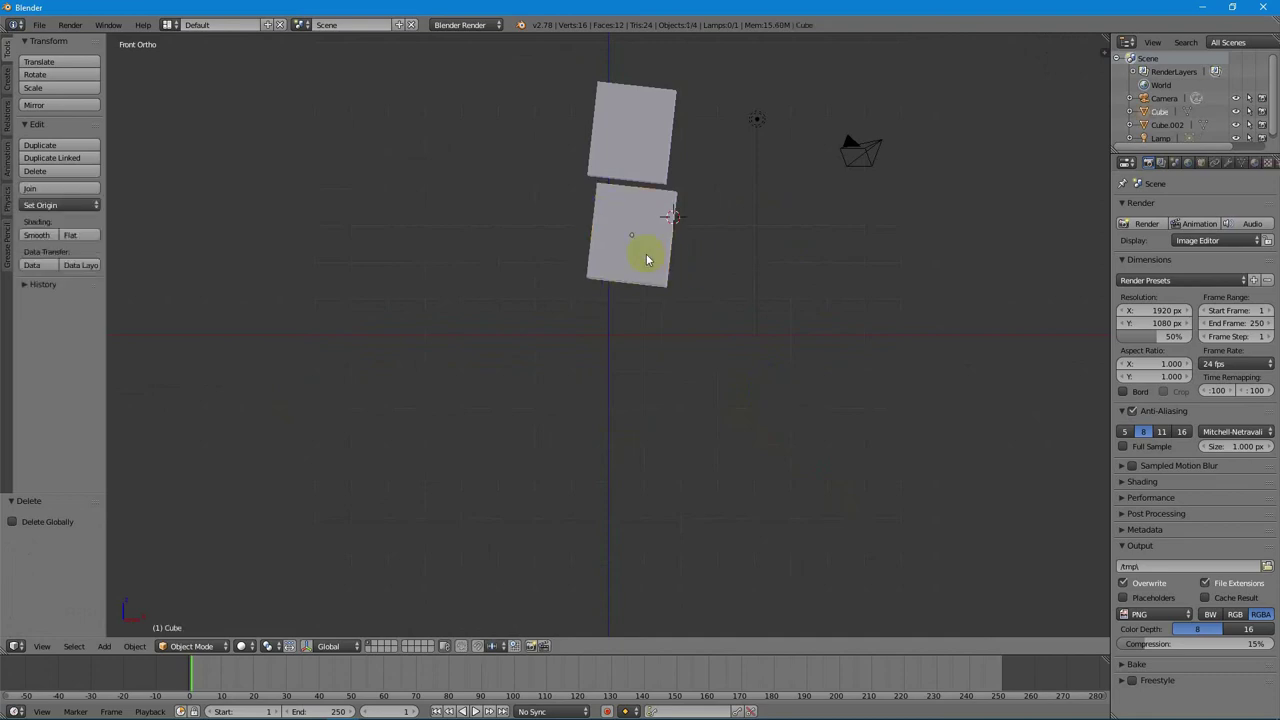
click(47, 145)
click(134, 143)
mouse_move(138, 146)
mouse_down()
mouse_move(246, 157)
mouse_move(141, 146)
mouse_up()
key(x)
click(141, 146)
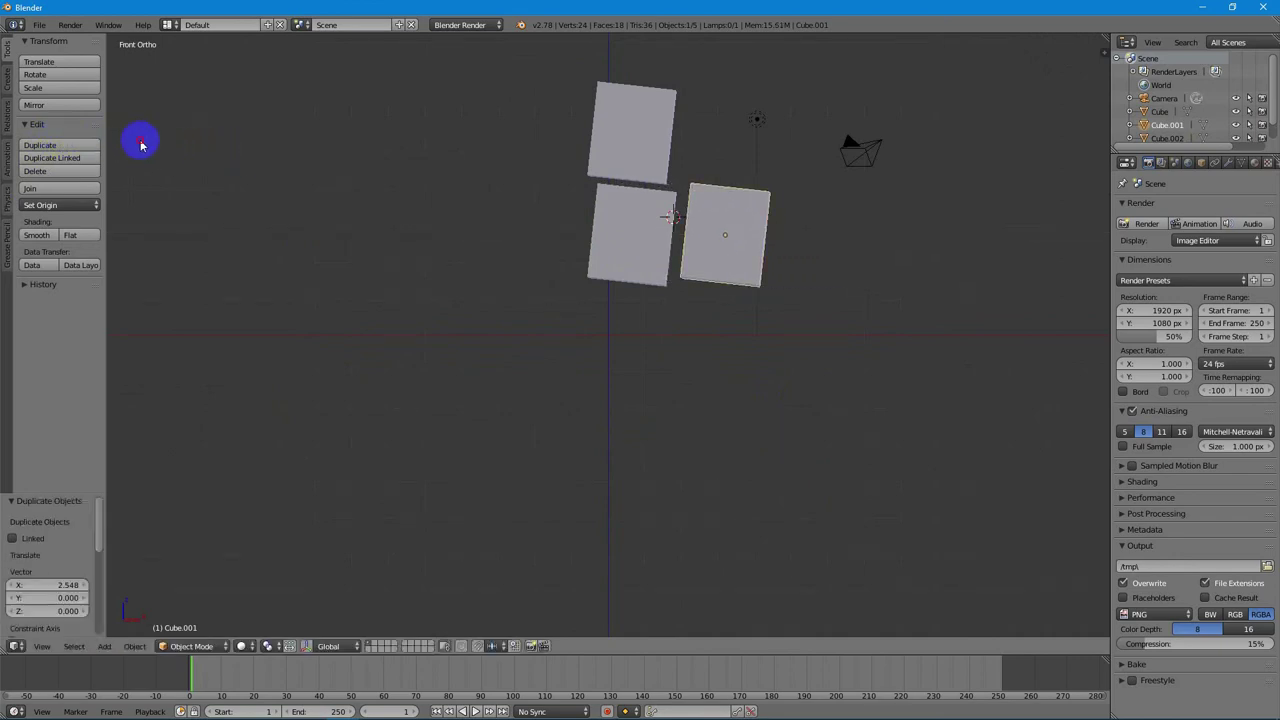
- Duplicate the upper cube and move the copy about 2.548 along global X, above the other copy, to complete a two-by-two arrangement
shift+right_click(632, 127)
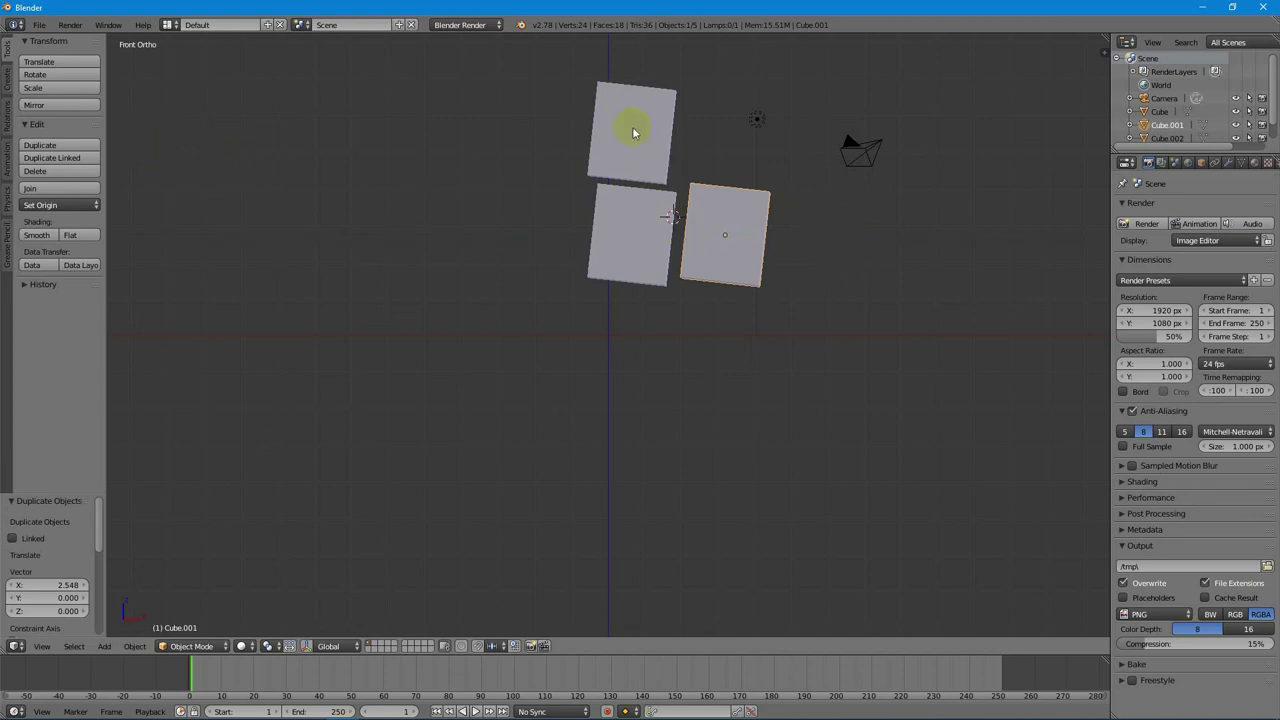
key(shift+d)
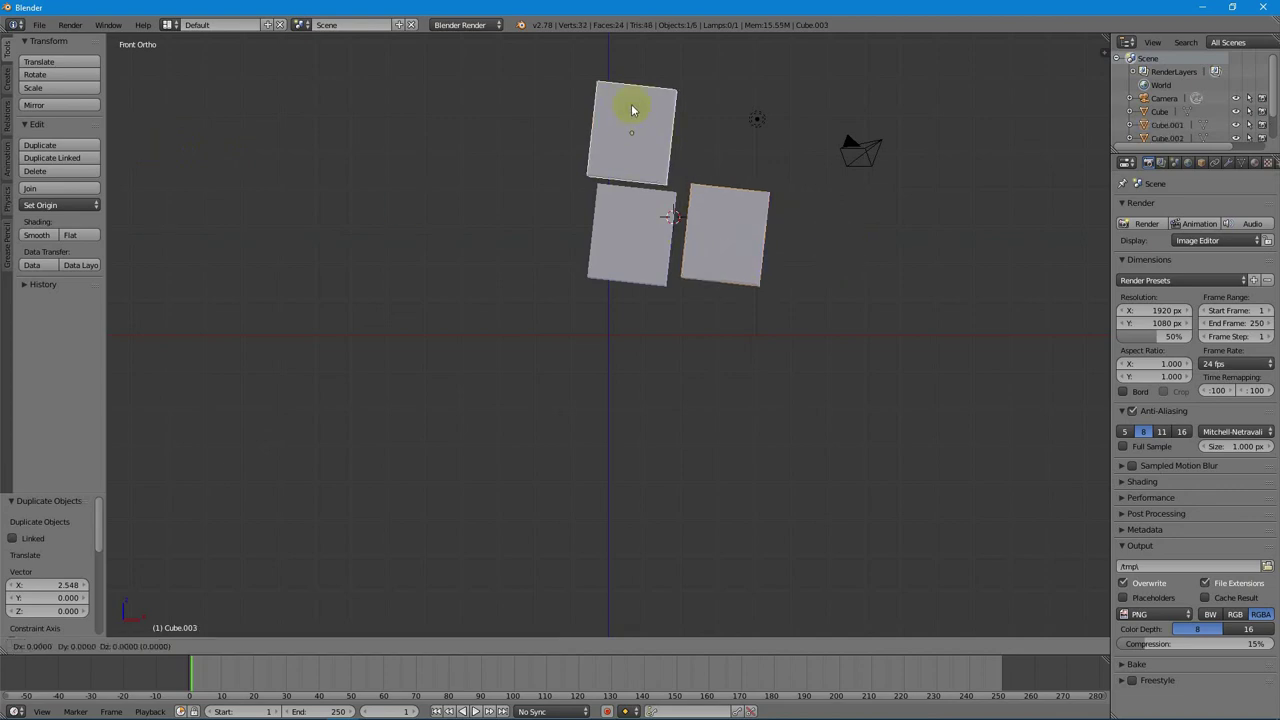
key(x)
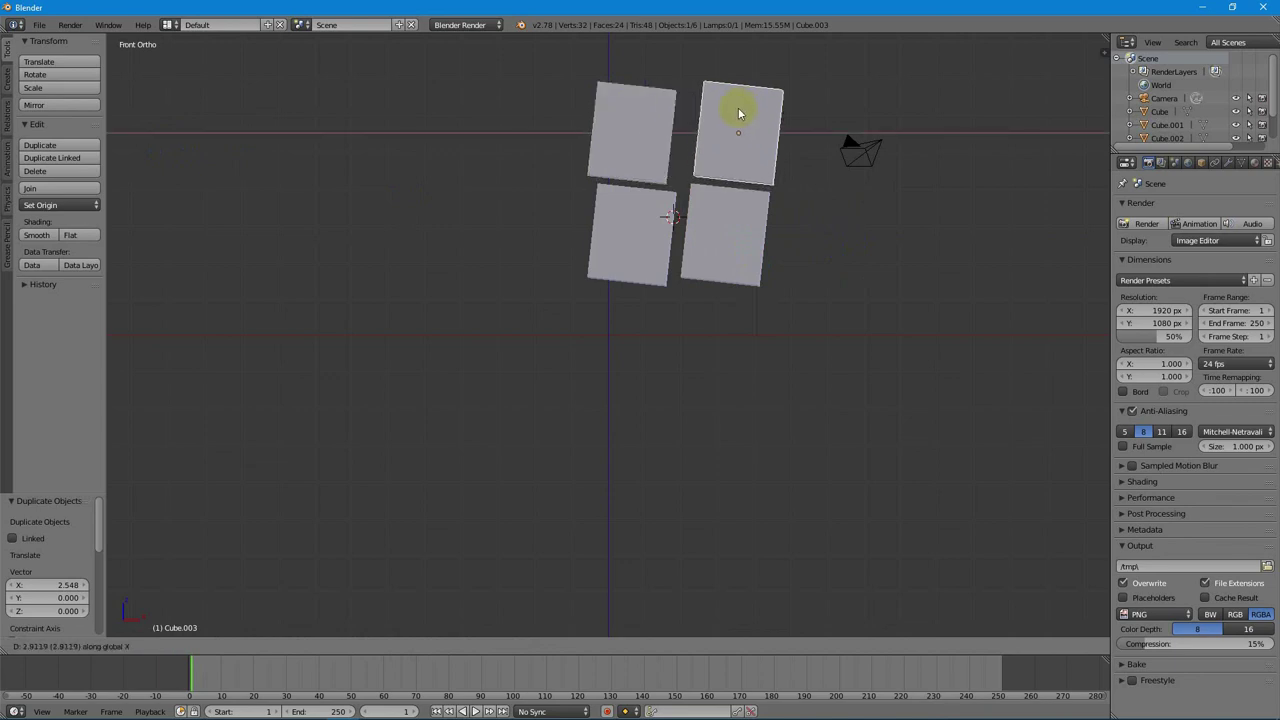
click(724, 104)
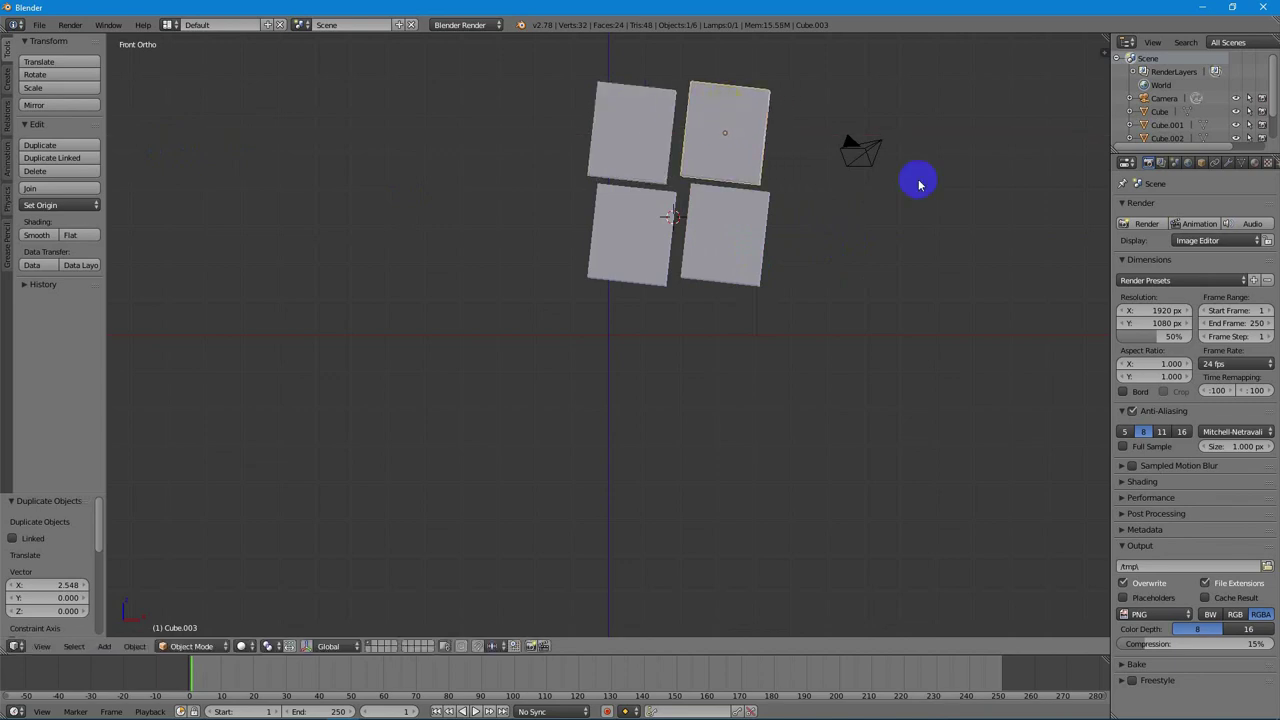
middle_drag(834, 286, 577, 311)
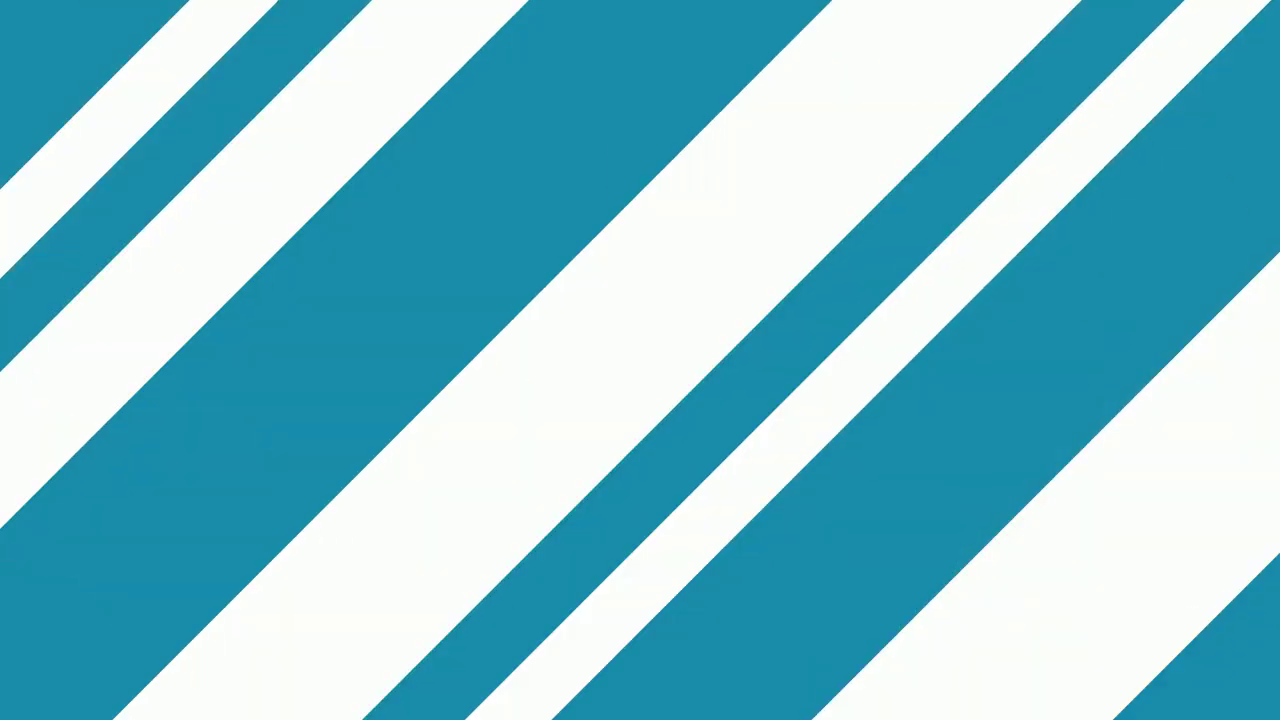